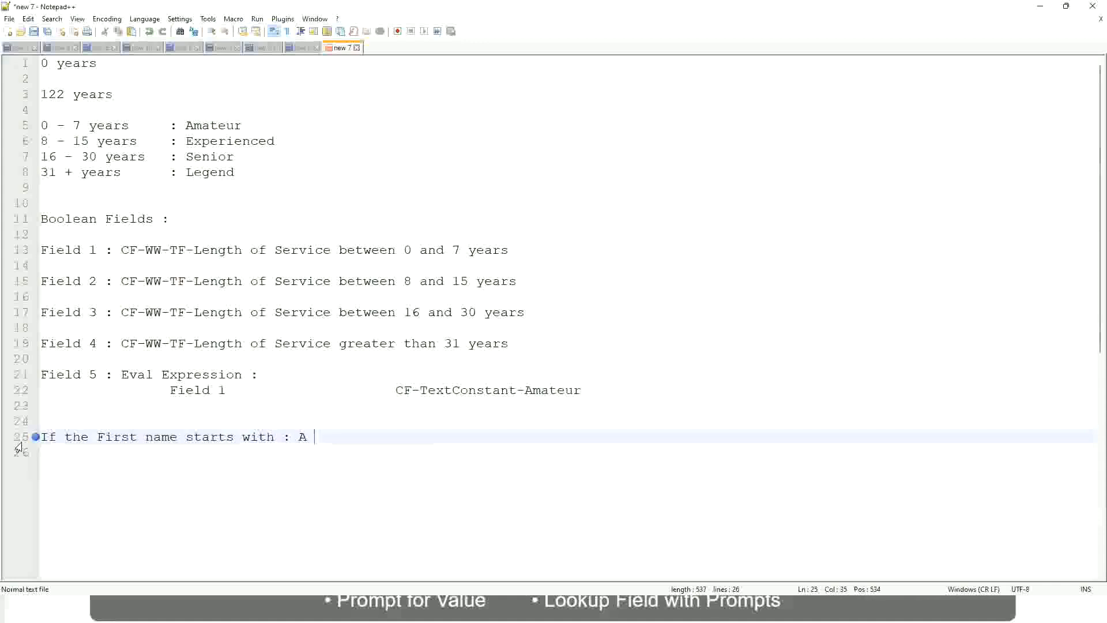
Step: Type ': A - G' and 'A Listers' on line 25 of the first-name rule
{"action": "type", "text": "- G"}
{"action": "type", "text": ": A lI"}
{"action": "key", "text": "BackSpace"}
{"action": "key", "text": "BackSpace"}
{"action": "type", "text": "Listers"}
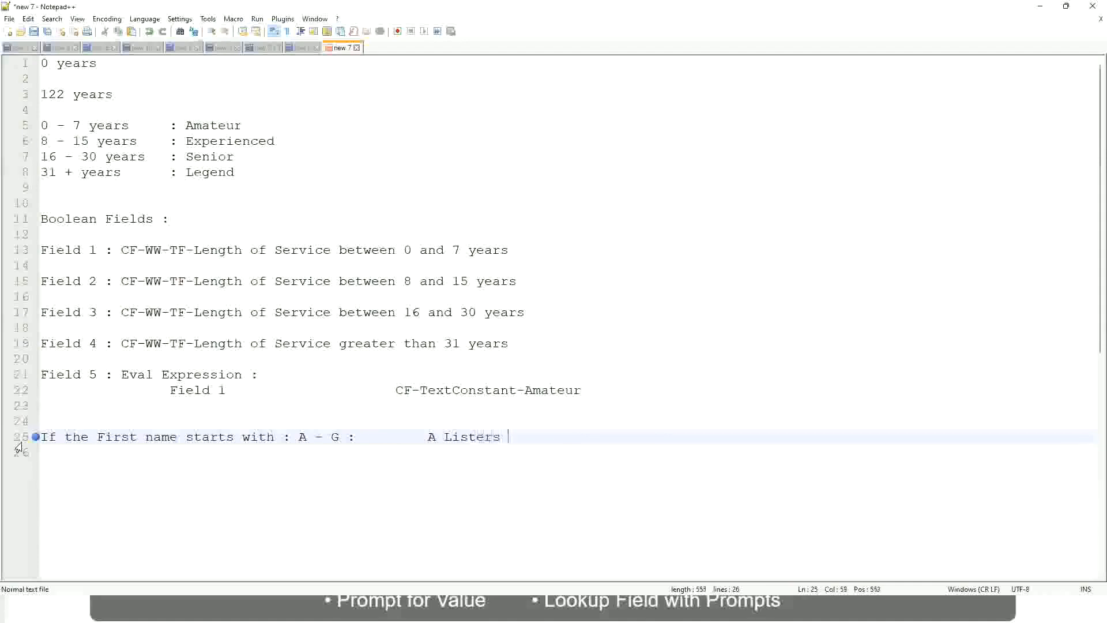
{"action": "key", "text": "BackSpace"}
Step: Wrap A Listers in double quotes, remove the stray quotes, and start a new line
{"action": "key", "text": "Left"}
{"action": "key", "text": "Left"}
{"action": "key", "text": "Left"}
{"action": "key", "text": "Left"}
{"action": "key", "text": "Left"}
{"action": "key", "text": "Left"}
{"action": "key", "text": "Left"}
{"action": "key", "text": "Left"}
{"action": "type", "text": "\"\""}
{"action": "key", "text": "Right"}
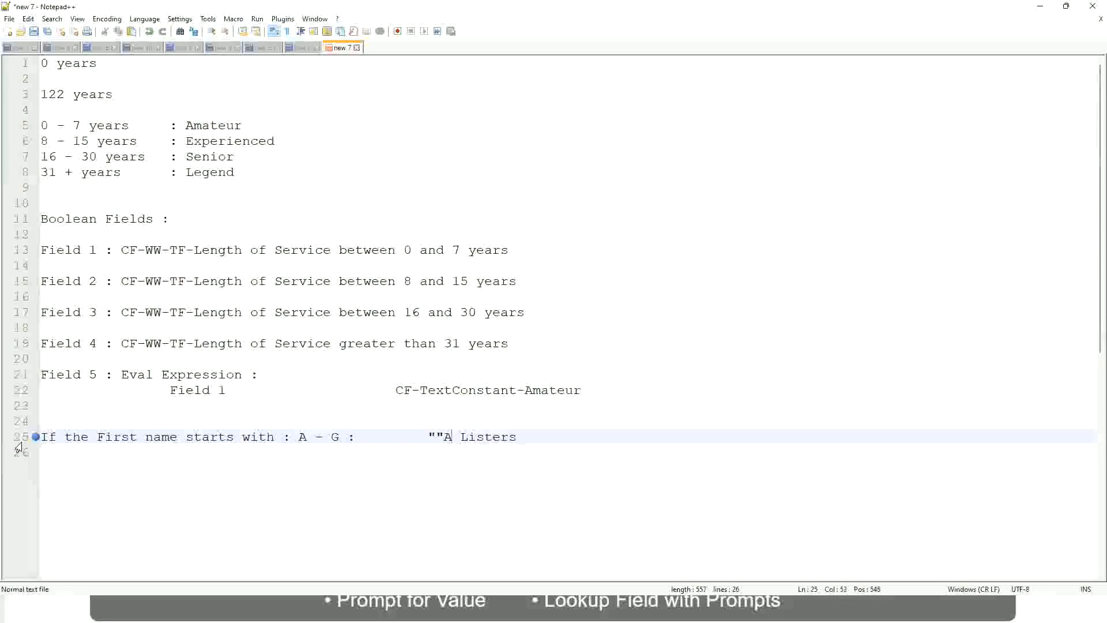
{"action": "key", "text": "Left"}
{"action": "key", "text": "BackSpace"}
{"action": "key", "text": "Right"}
{"action": "key", "text": "Right"}
{"action": "key", "text": "Right"}
{"action": "key", "text": "Right"}
{"action": "key", "text": "Right"}
{"action": "key", "text": "Right"}
{"action": "key", "text": "Right"}
{"action": "key", "text": "Right"}
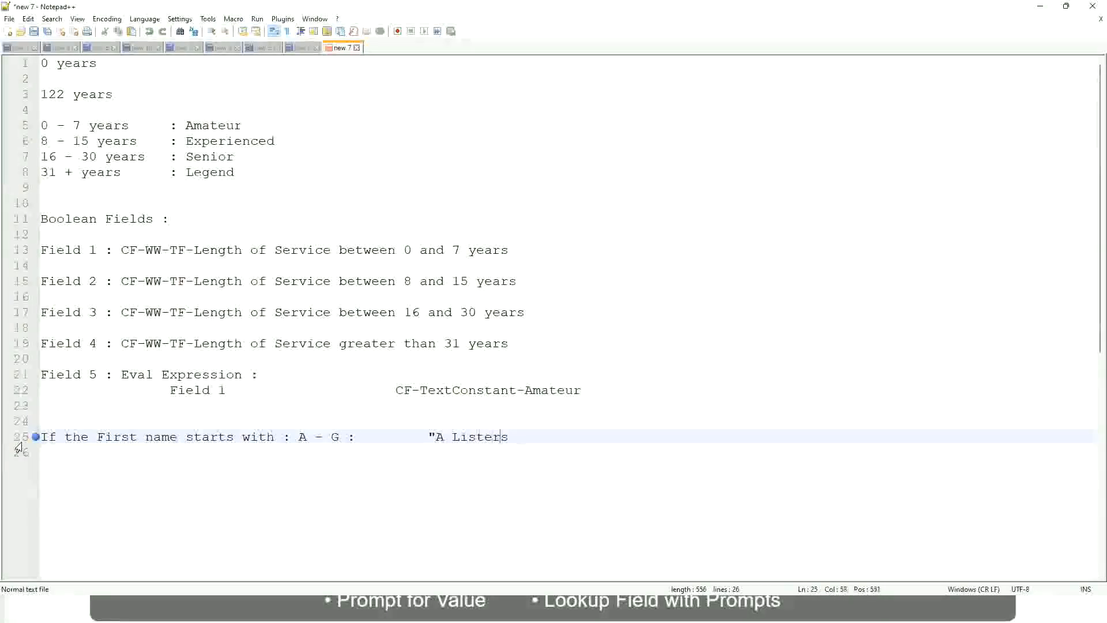
{"action": "key", "text": "End"}
{"action": "key", "text": "Return"}
{"action": "type", "text": "\""}
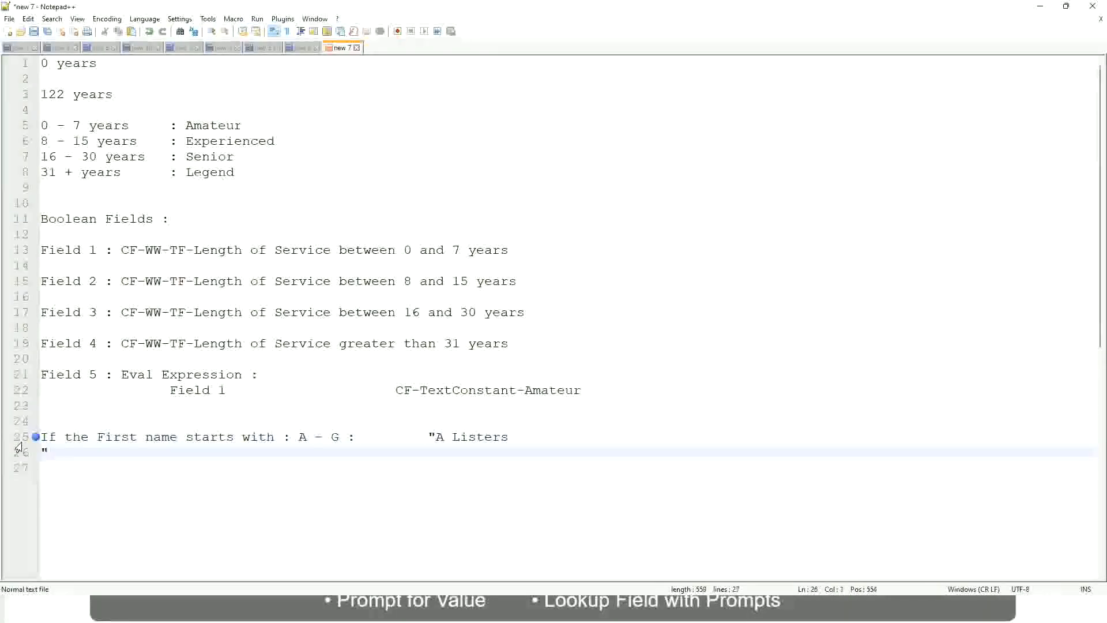
{"action": "key", "text": "BackSpace"}
{"action": "key", "text": "BackSpace"}
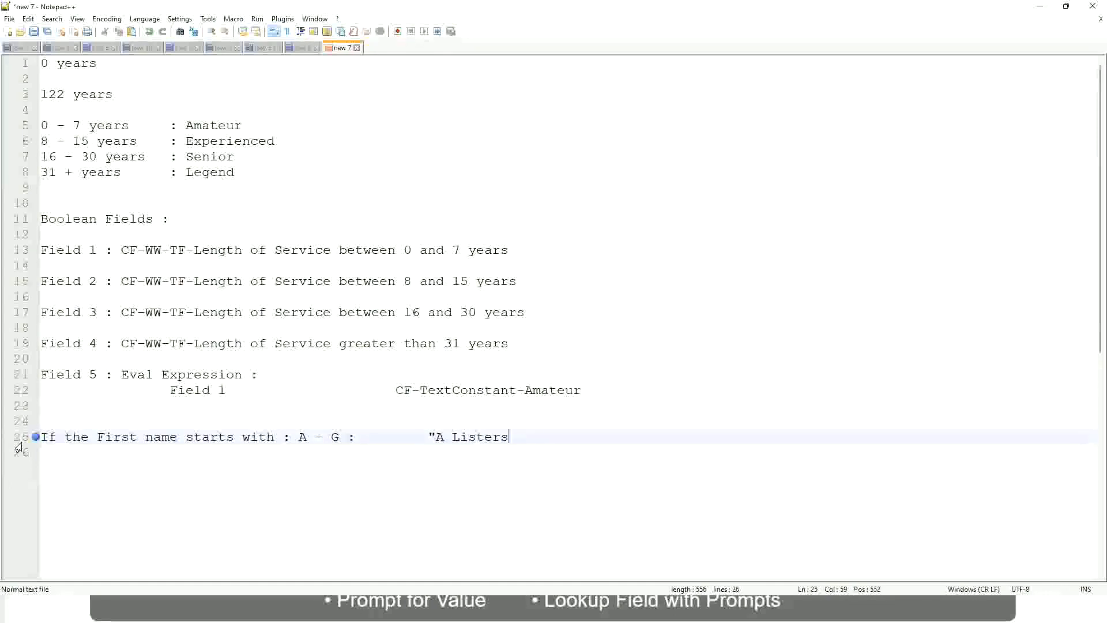
{"action": "type", "text": "\""}
{"action": "key", "text": "Delete"}
{"action": "key", "text": "Return"}
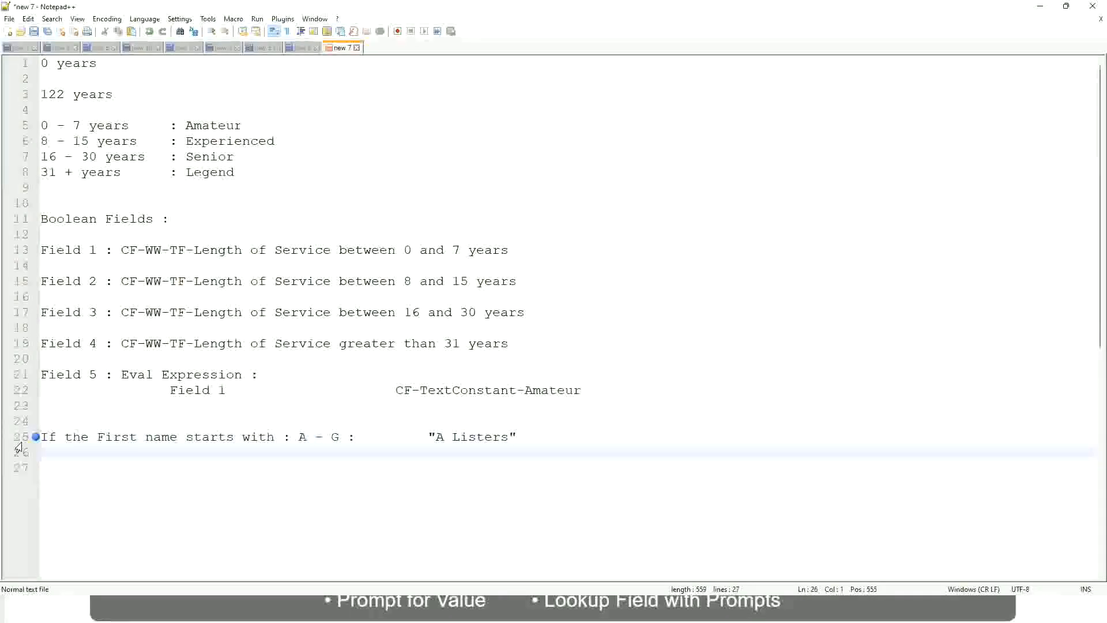
Step: Add the rule 'H - P : "His Majesty"' aligned under the A Listers line
{"action": "type", "text": "H -"}
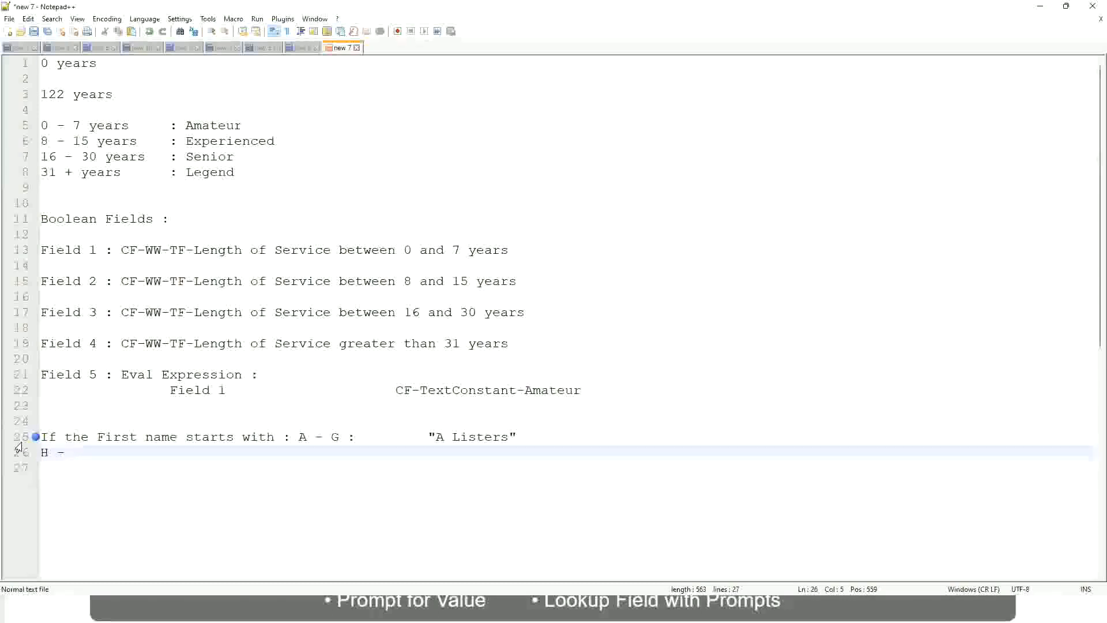
{"action": "type", "text": "P"}
{"action": "key", "text": "Tab"}
{"action": "key", "text": "Tab"}
{"action": "key", "text": "Tab"}
{"action": "key", "text": "Tab"}
{"action": "key", "text": "Tab"}
{"action": "key", "text": "Tab"}
{"action": "key", "text": "Tab"}
{"action": "key", "text": "Tab"}
{"action": "key", "text": "Tab"}
{"action": "type", "text": ":"}
{"action": "key", "text": "Tab"}
{"action": "key", "text": "Tab"}
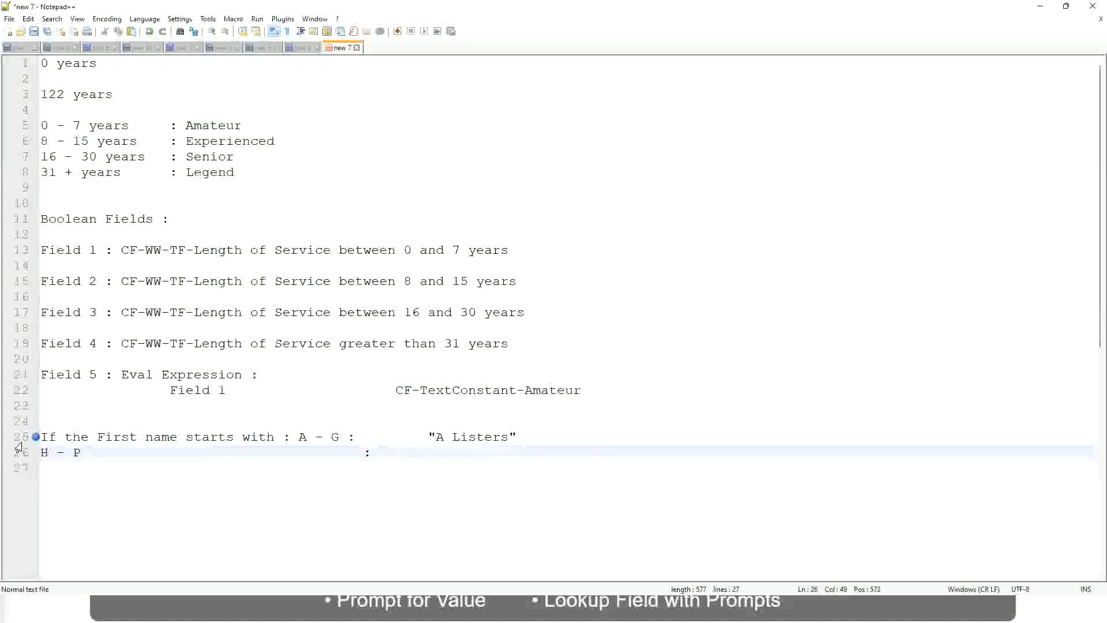
{"action": "type", "text": "\"His Majesty"}
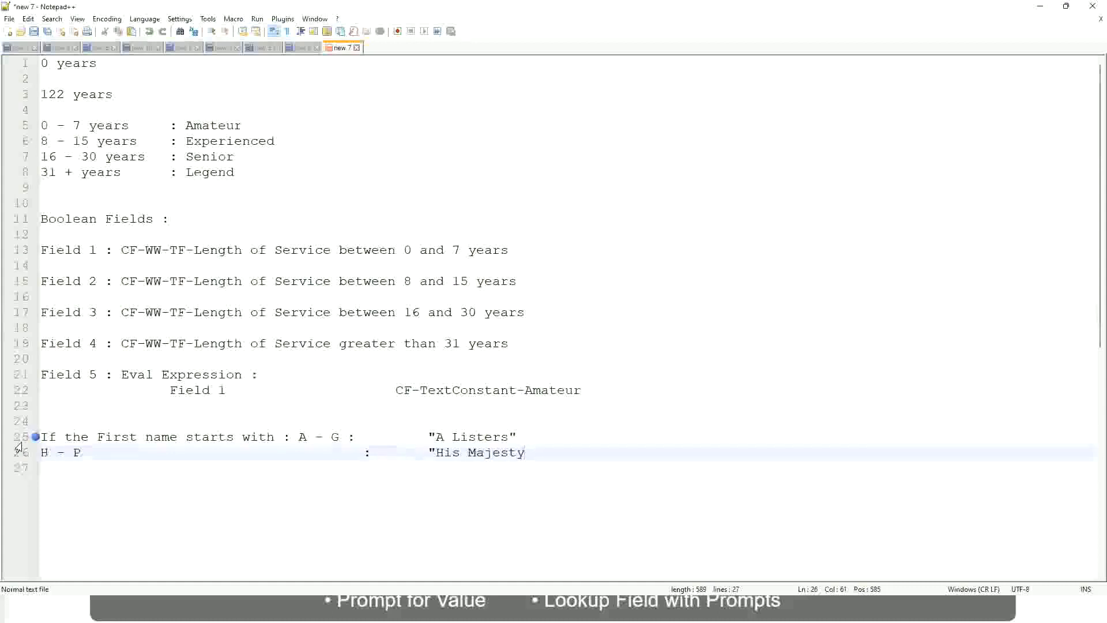
{"action": "type", "text": "\""}
{"action": "key", "text": "Return"}
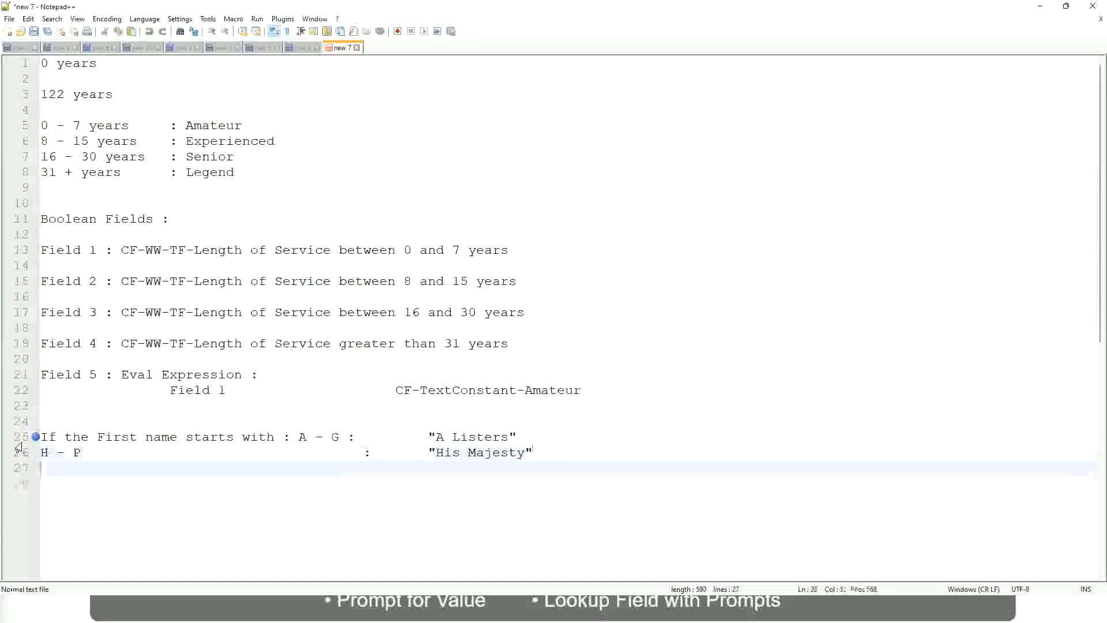
Step: Add the rule 'L - Z : "Lords"' aligned under His Majesty, removing the extra quote
{"action": "type", "text": "L "}
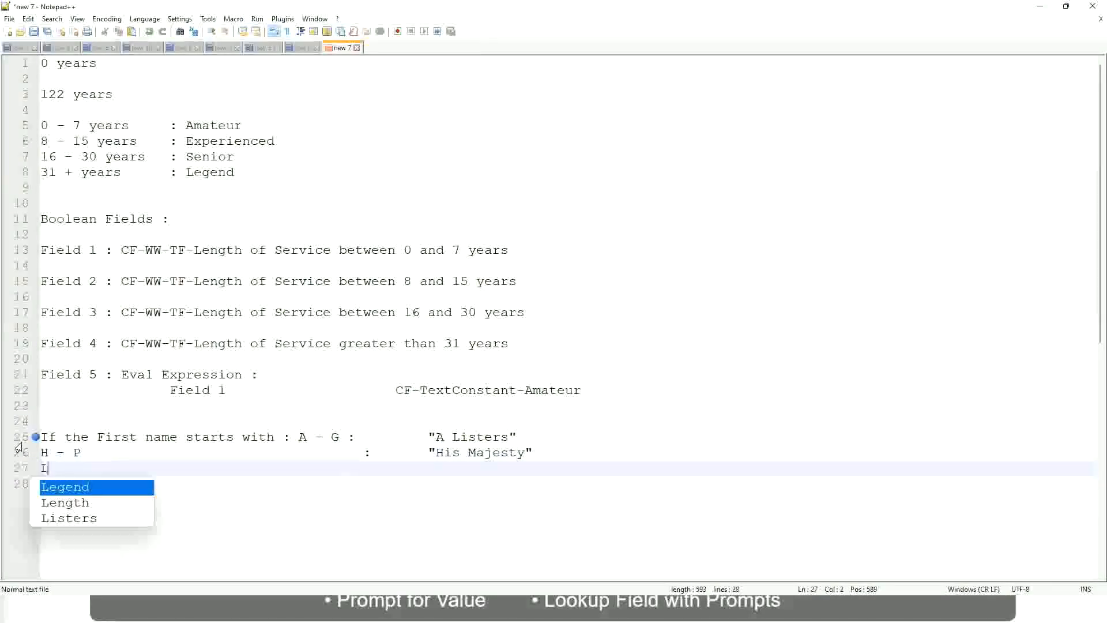
{"action": "type", "text": "- Z"}
{"action": "key", "text": "Tab"}
{"action": "key", "text": "Tab"}
{"action": "key", "text": "Tab"}
{"action": "key", "text": "Tab"}
{"action": "key", "text": "Tab"}
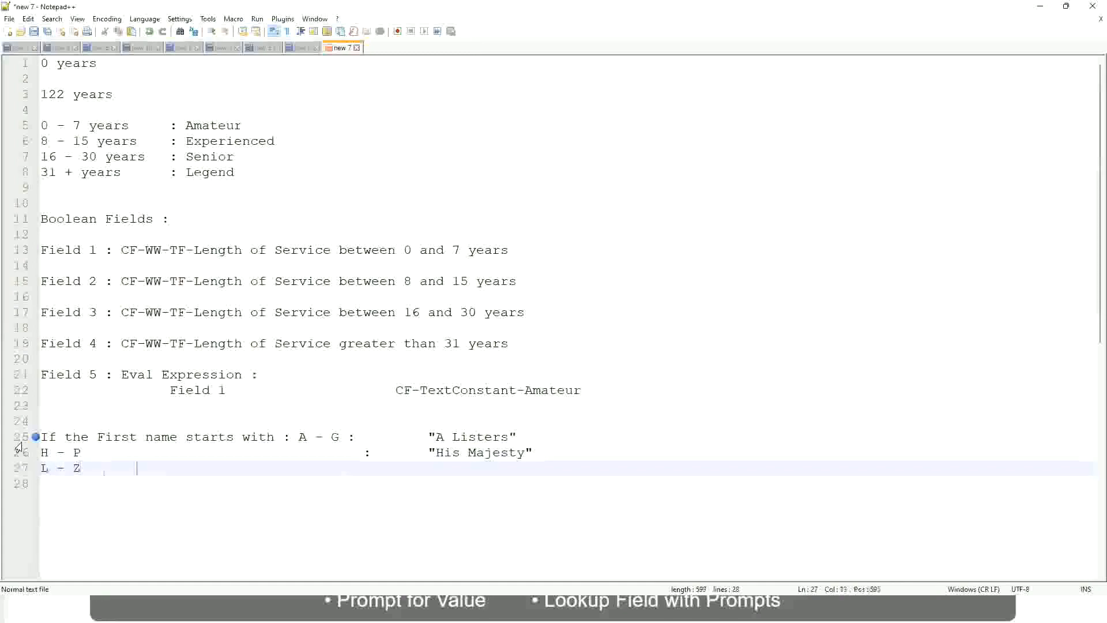
{"action": "key", "text": "Tab"}
{"action": "key", "text": "Tab"}
{"action": "key", "text": "Tab"}
{"action": "key", "text": "Tab"}
{"action": "type", "text": ":"}
{"action": "key", "text": "Tab"}
{"action": "key", "text": "Tab"}
{"action": "type", "text": "\"Lords"}
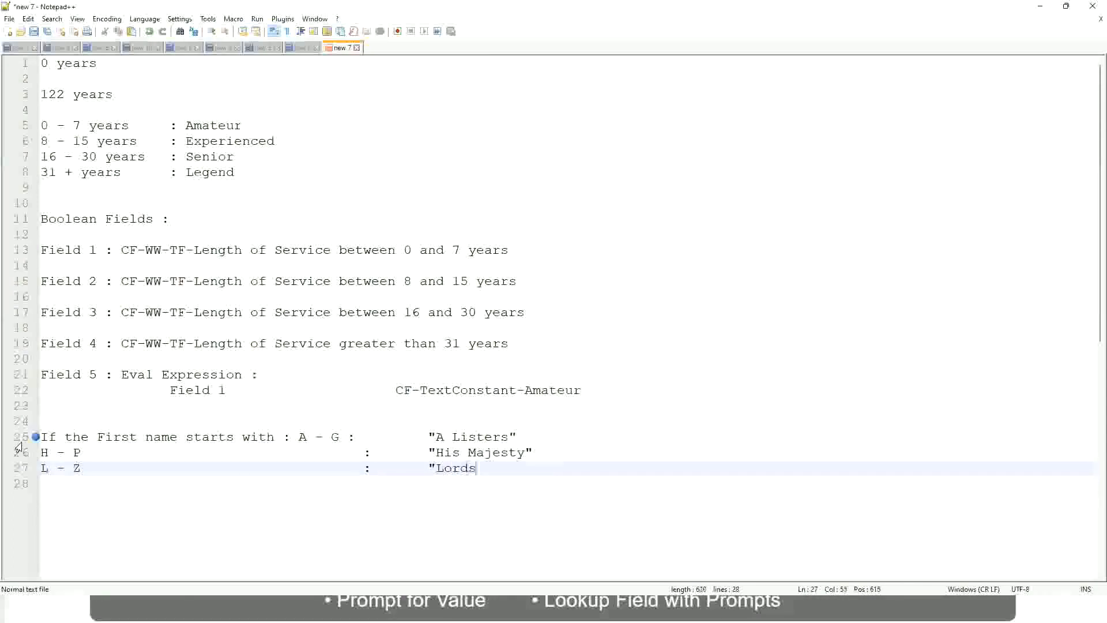
{"action": "type", "text": "\"\""}
{"action": "key", "text": "BackSpace"}
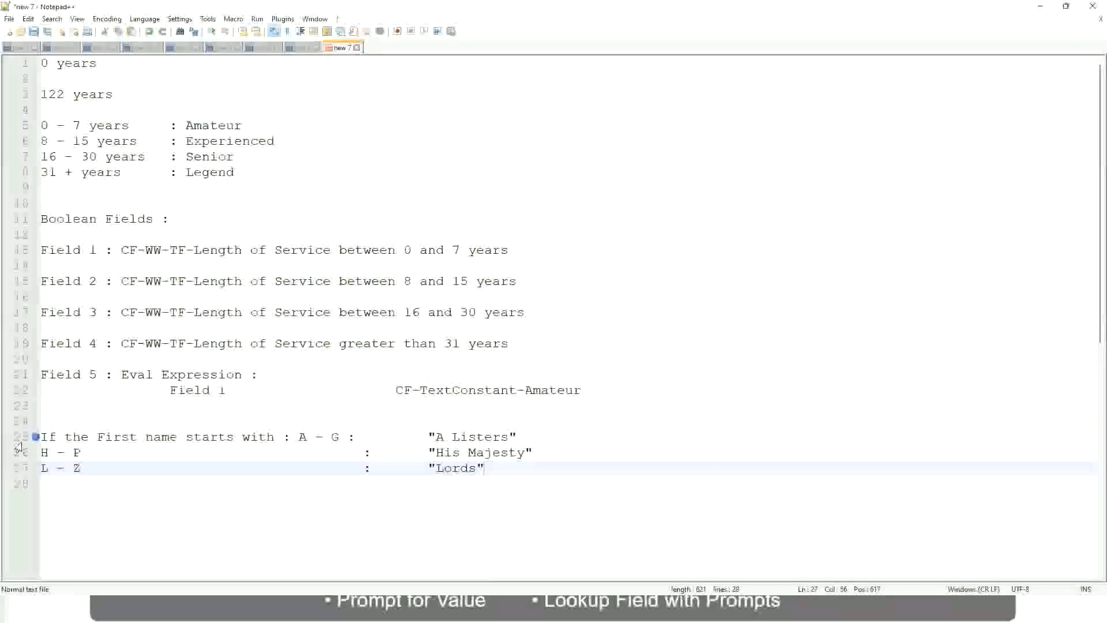
Step: Select from the end of "Lords" back to the start of line 25, covering all three rules
{"action": "left_click", "coordinate": [477, 468]}
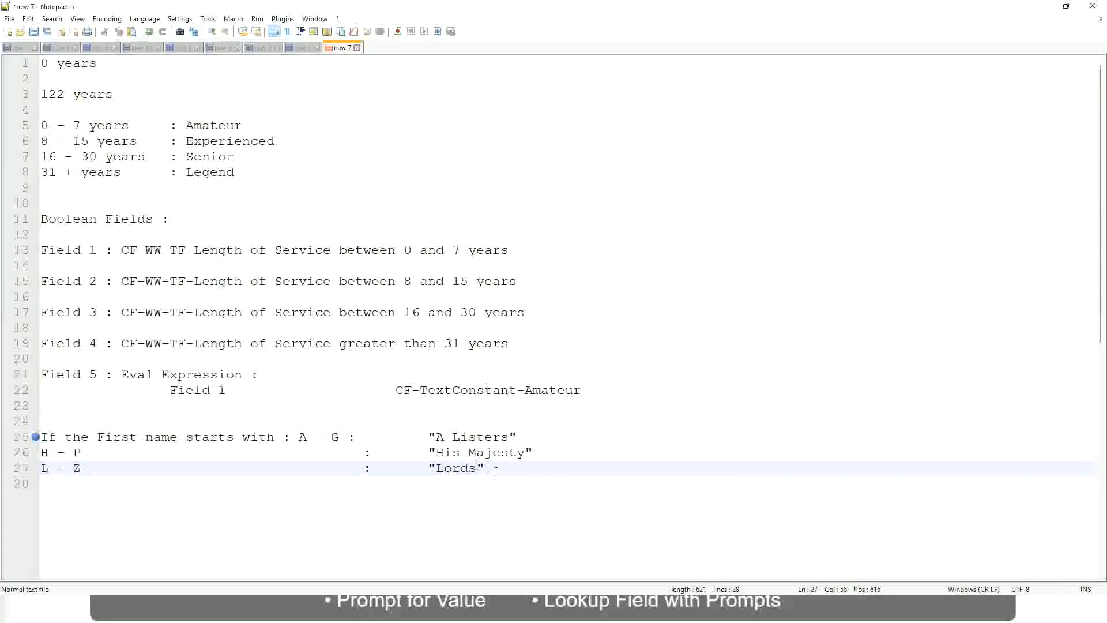
{"action": "left_click", "coordinate": [494, 470]}
{"action": "left_click_drag", "start_coordinate": [492, 468], "coordinate": [525, 437]}
{"action": "left_click", "coordinate": [477, 437]}
{"action": "left_click", "coordinate": [456, 437]}
{"action": "left_click", "coordinate": [499, 455]}
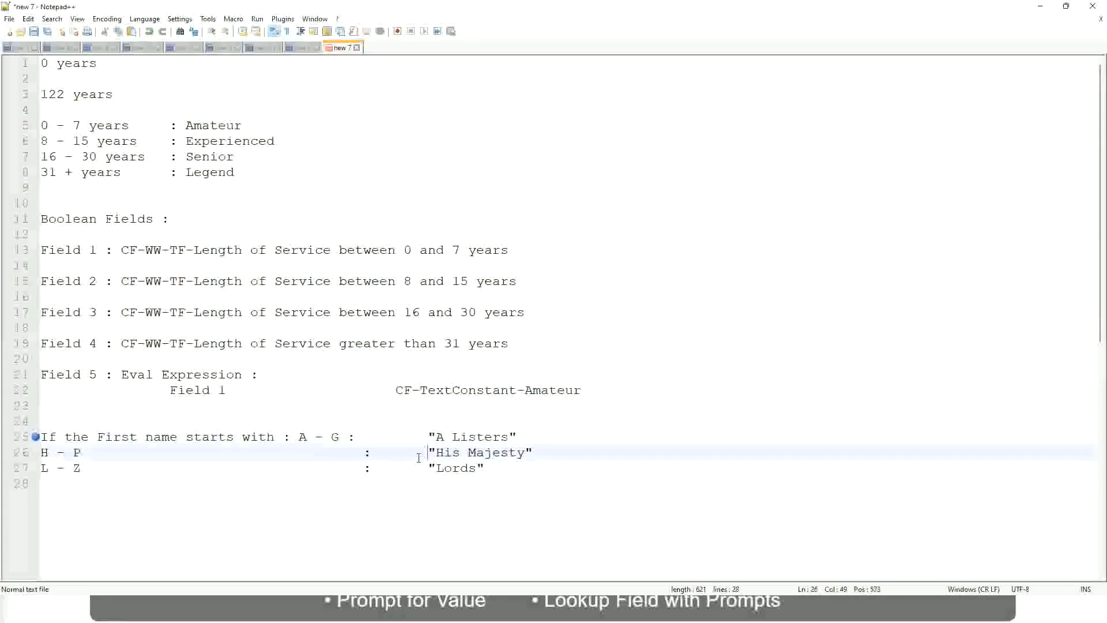
{"action": "left_click_drag", "start_coordinate": [493, 469], "coordinate": [36, 437]}
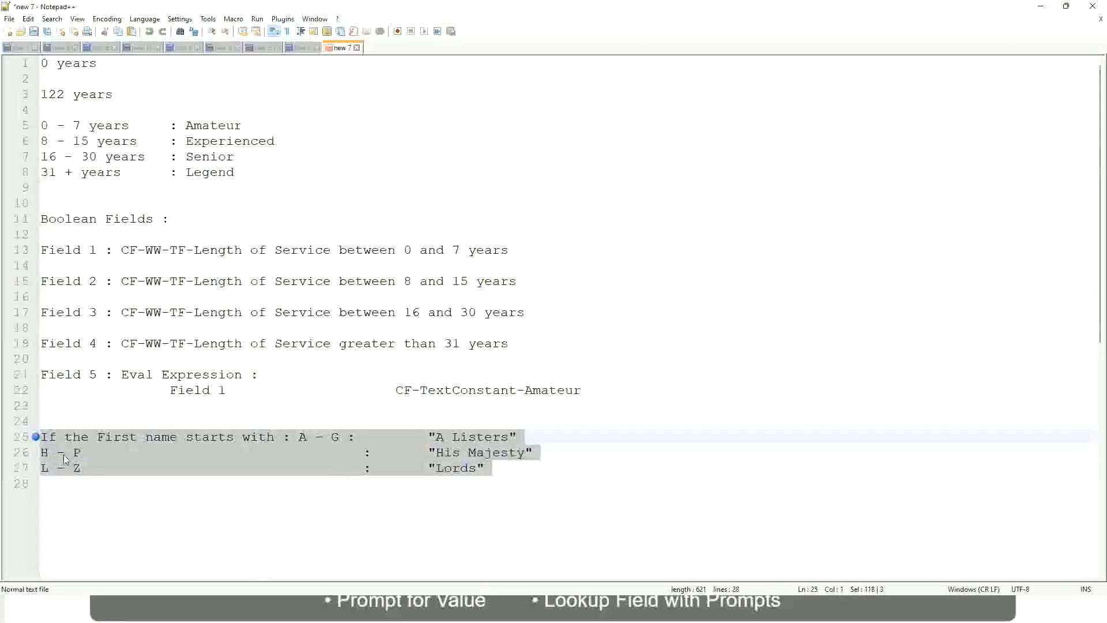
Step: Overwrite the selection with 'If Management Level is Manager or Above', discarding the Prior Experience and Job Profile drafts
{"action": "type", "text": "If "}
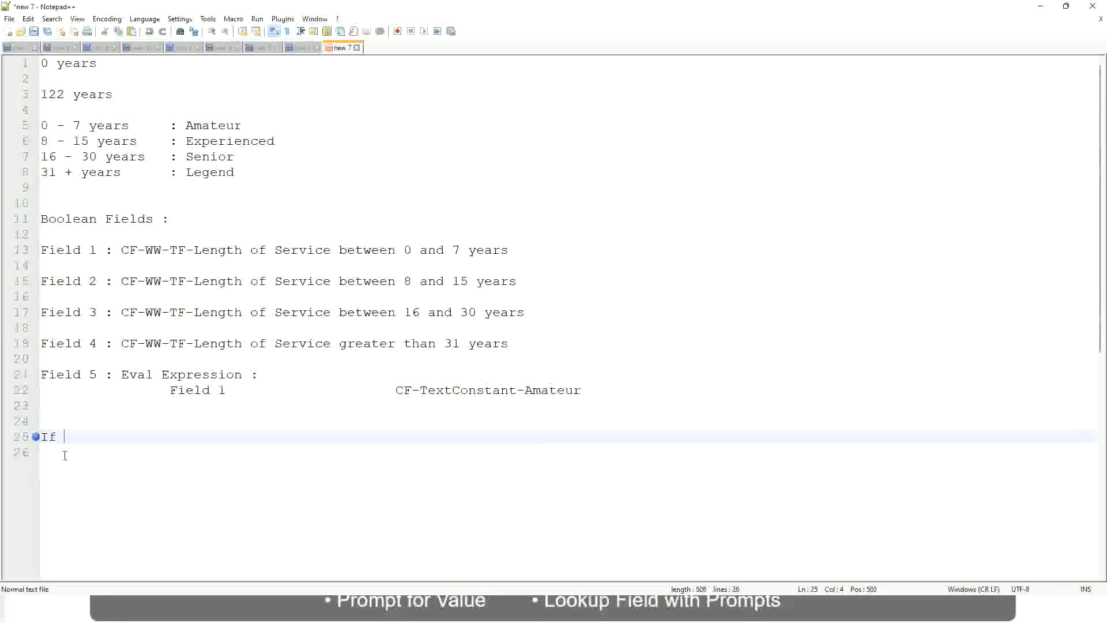
{"action": "type", "text": "Prior E"}
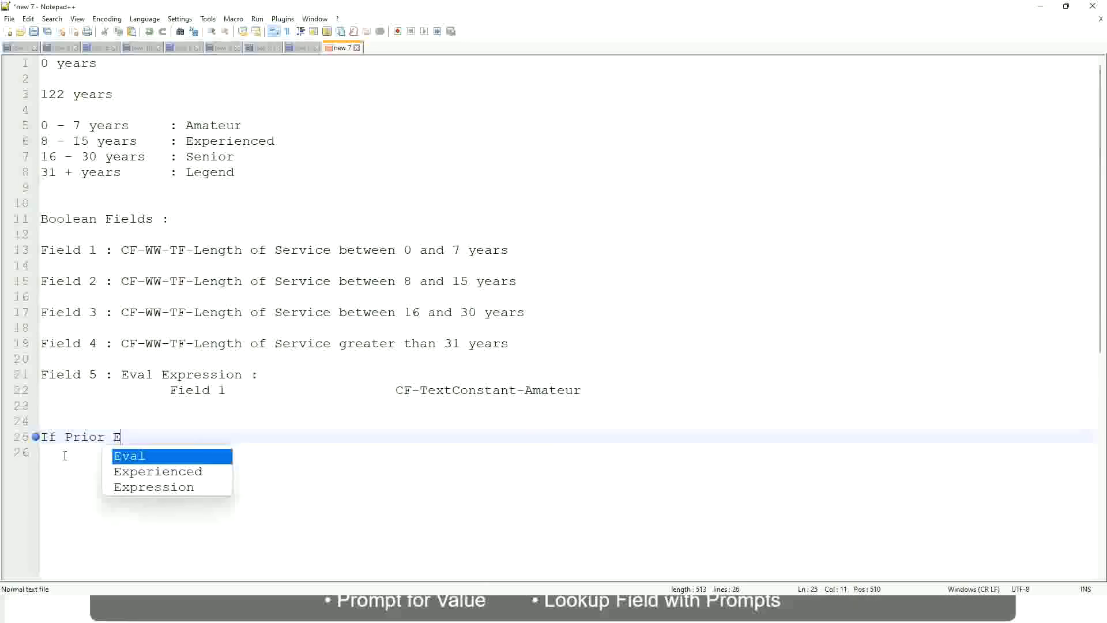
{"action": "type", "text": "xperience"}
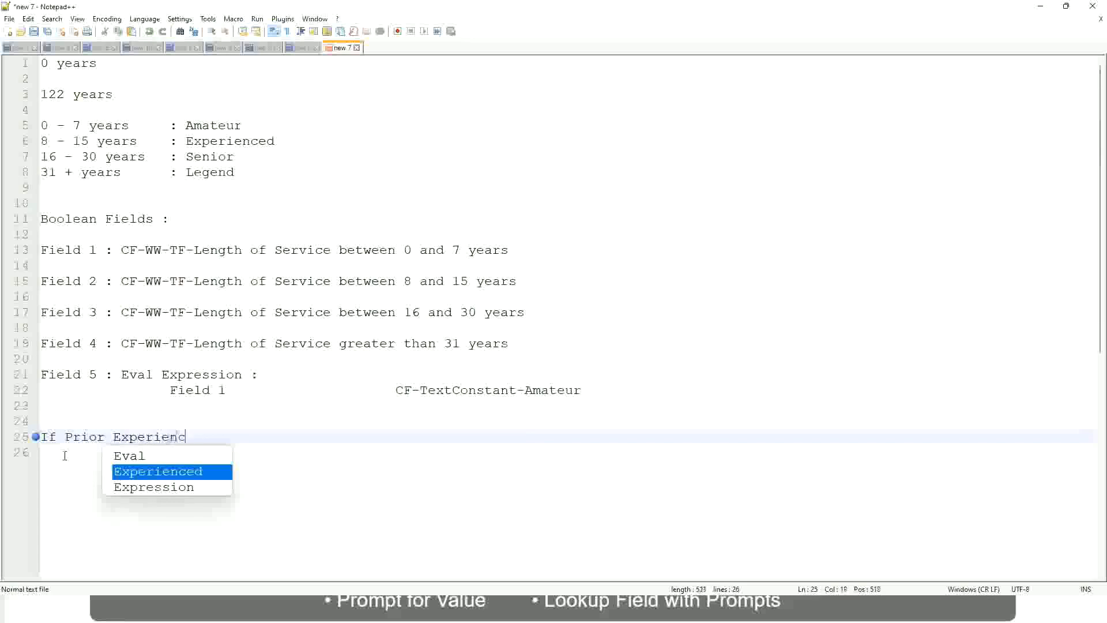
{"action": "key", "text": "BackSpace"}
{"action": "key", "text": "BackSpace"}
{"action": "key", "text": "BackSpace"}
{"action": "key", "text": "BackSpace"}
{"action": "key", "text": "BackSpace"}
{"action": "key", "text": "BackSpace"}
{"action": "key", "text": "BackSpace"}
{"action": "key", "text": "BackSpace"}
{"action": "key", "text": "BackSpace"}
{"action": "key", "text": "BackSpace"}
{"action": "key", "text": "BackSpace"}
{"action": "key", "text": "BackSpace"}
{"action": "key", "text": "BackSpace"}
{"action": "key", "text": "BackSpace"}
{"action": "key", "text": "BackSpace"}
{"action": "key", "text": "BackSpace"}
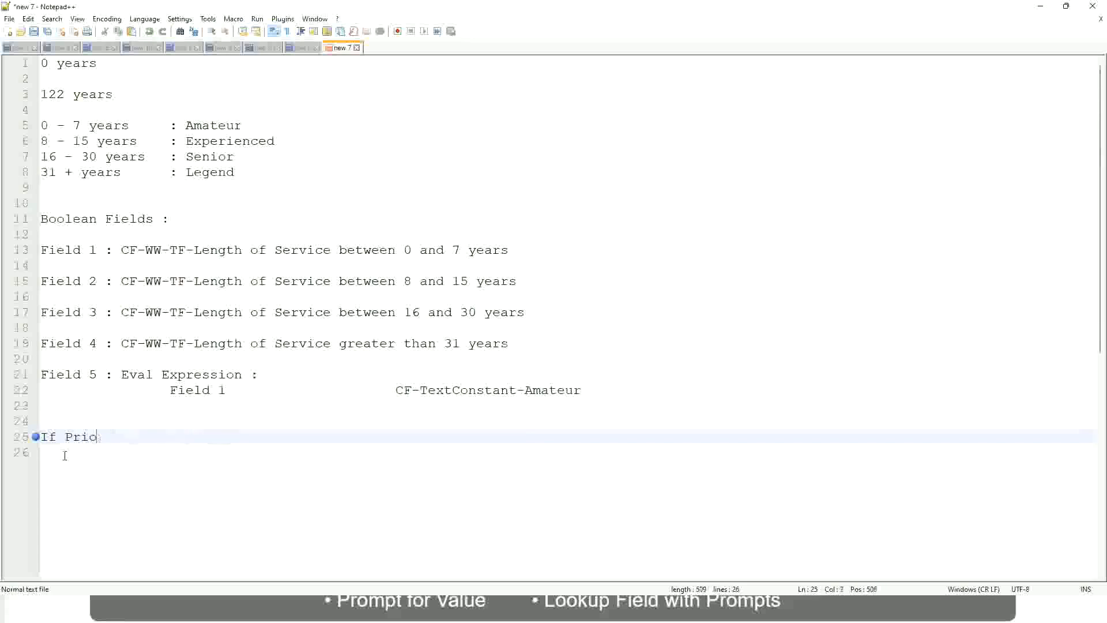
{"action": "type", "text": "Job Profile is "}
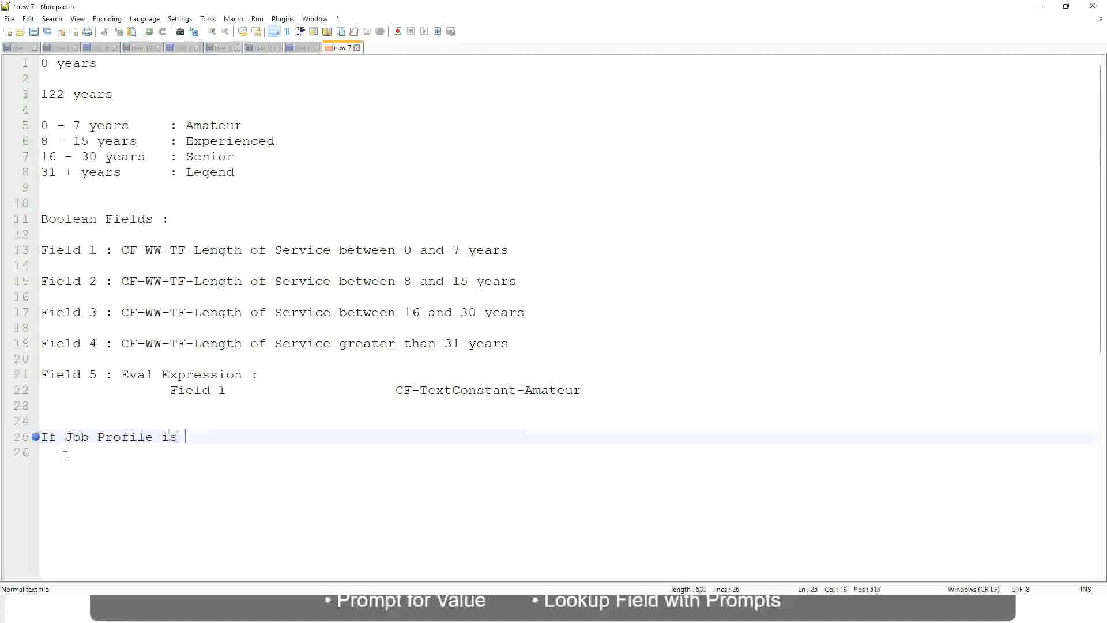
{"action": "type", "text": ": Manager"}
{"action": "key", "text": "BackSpace"}
{"action": "key", "text": "BackSpace"}
{"action": "key", "text": "BackSpace"}
{"action": "key", "text": "BackSpace"}
{"action": "key", "text": "BackSpace"}
{"action": "key", "text": "BackSpace"}
{"action": "key", "text": "BackSpace"}
{"action": "key", "text": "BackSpace"}
{"action": "key", "text": "BackSpace"}
{"action": "key", "text": "BackSpace"}
{"action": "key", "text": "BackSpace"}
{"action": "key", "text": "BackSpace"}
{"action": "key", "text": "BackSpace"}
{"action": "key", "text": "BackSpace"}
{"action": "key", "text": "BackSpace"}
{"action": "key", "text": "BackSpace"}
{"action": "key", "text": "BackSpace"}
{"action": "key", "text": "BackSpace"}
{"action": "key", "text": "BackSpace"}
{"action": "key", "text": "BackSpace"}
{"action": "type", "text": "Manage"}
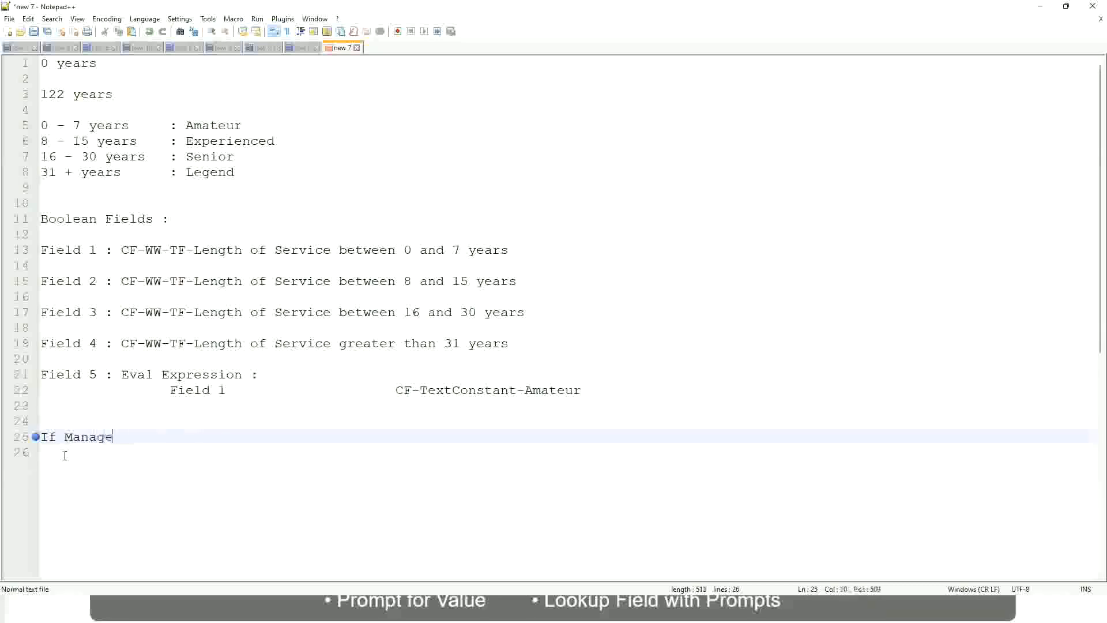
{"action": "type", "text": "ment Level is Manager "}
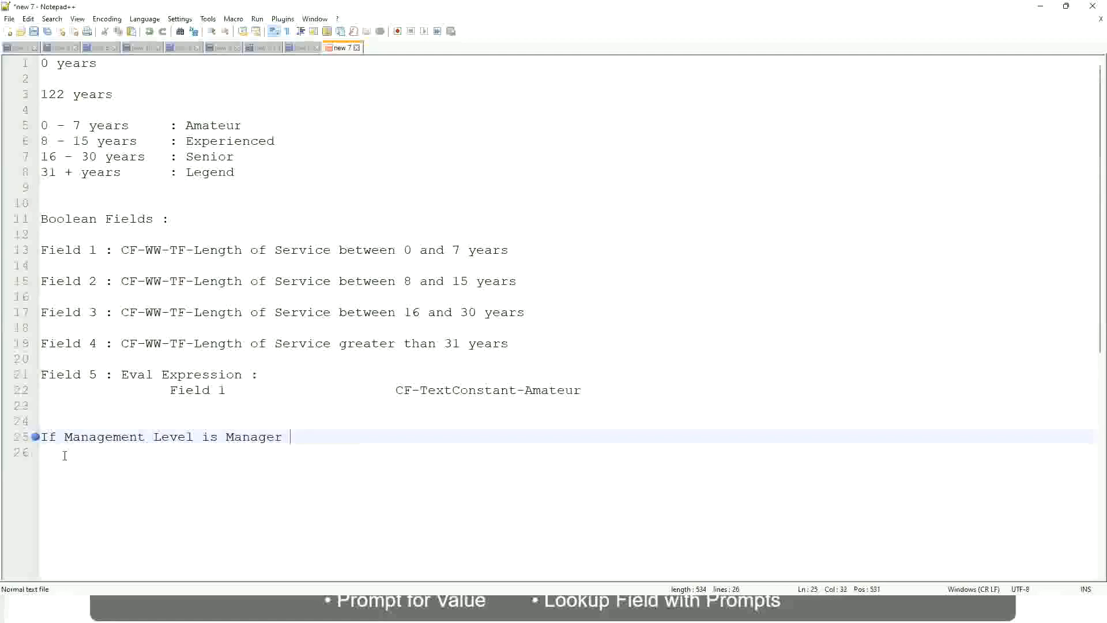
{"action": "type", "text": "or Above"}
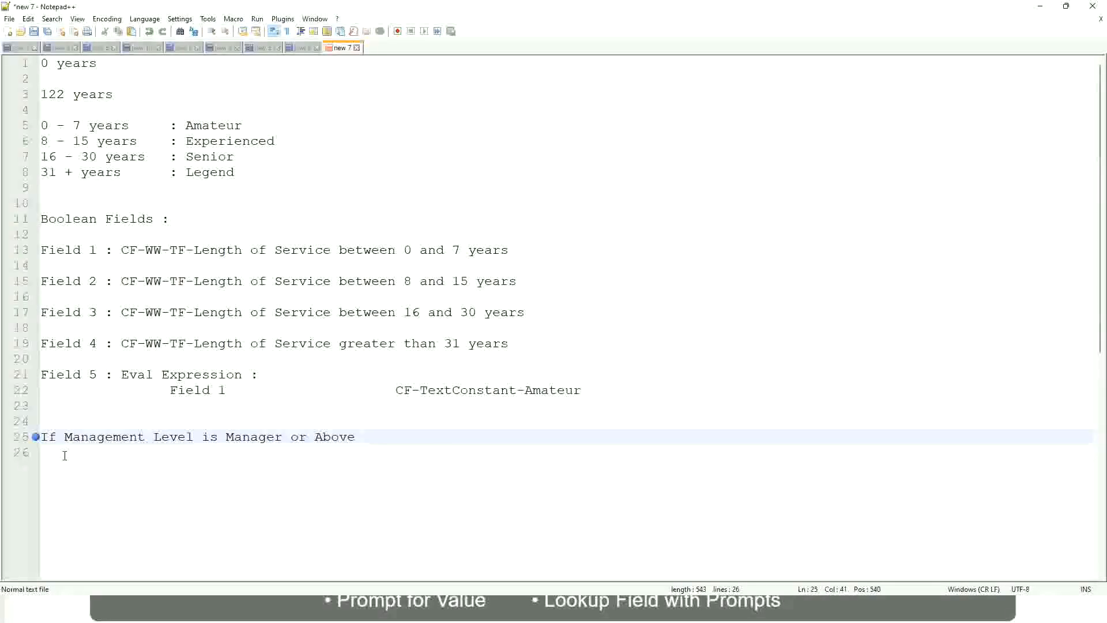
{"action": "key", "text": "Tab"}
{"action": "key", "text": "Tab"}
{"action": "key", "text": "Tab"}
{"action": "key", "text": "Tab"}
{"action": "key", "text": "Tab"}
Step: Add 'Proposed Allowance Plan' and ': Car Allowance' to the Manager rule line
{"action": "type", "text": "Proposed"}
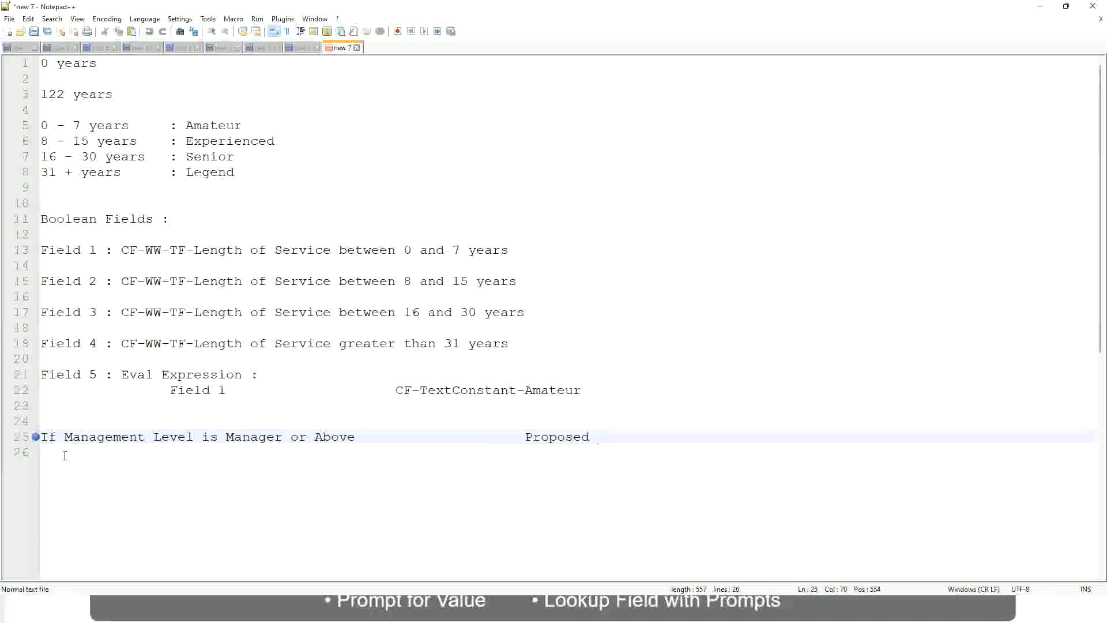
{"action": "type", "text": "Allowance Plan"}
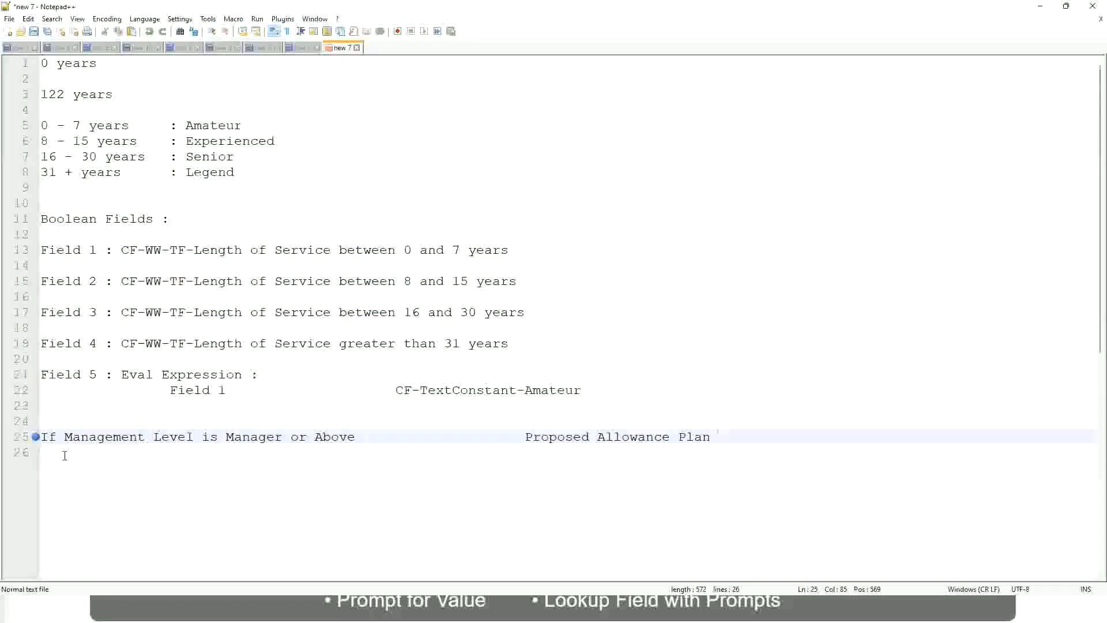
{"action": "type", "text": ": Car Allowance"}
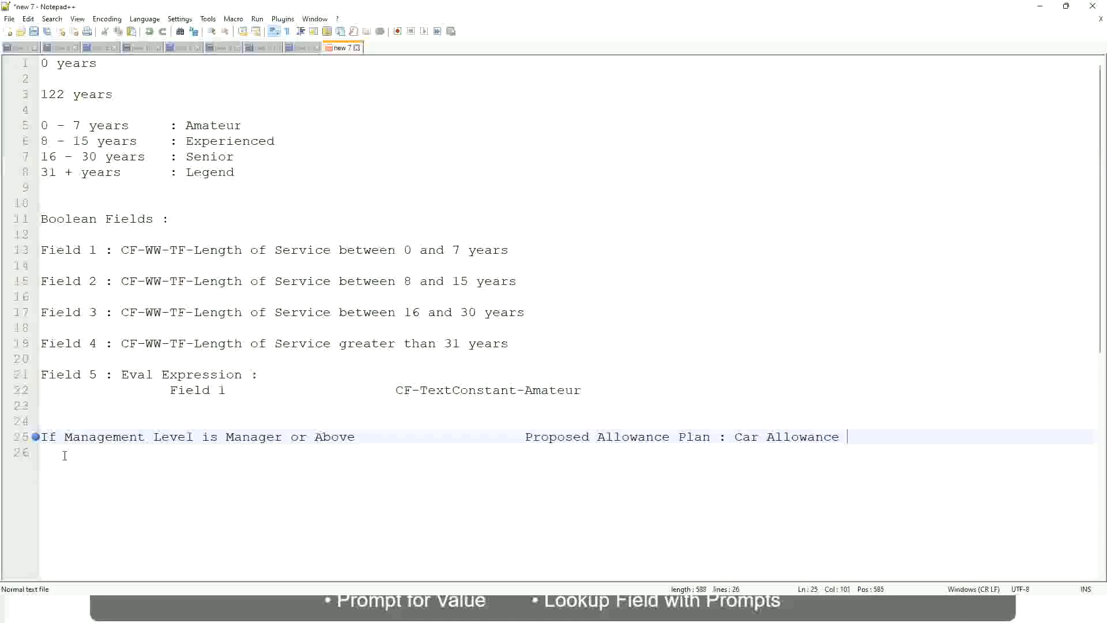
{"action": "key", "text": "Return"}
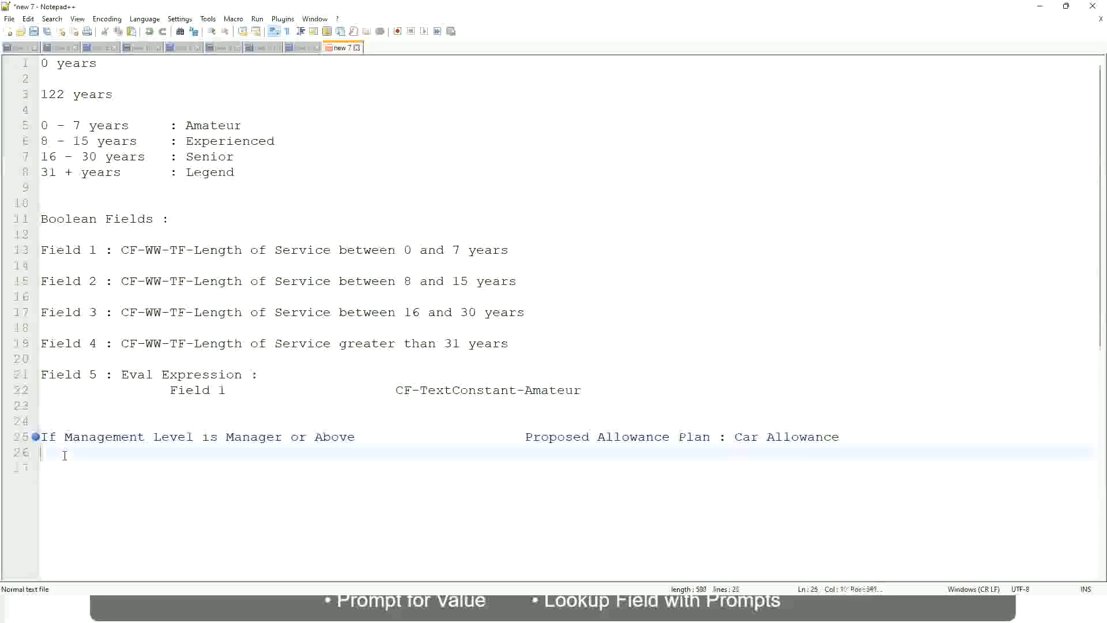
Step: Remove 'or Above' from the Manager rule and add 'If Management Level is Director' with Executive Allowance
{"action": "type", "text": "If Management Level is"}
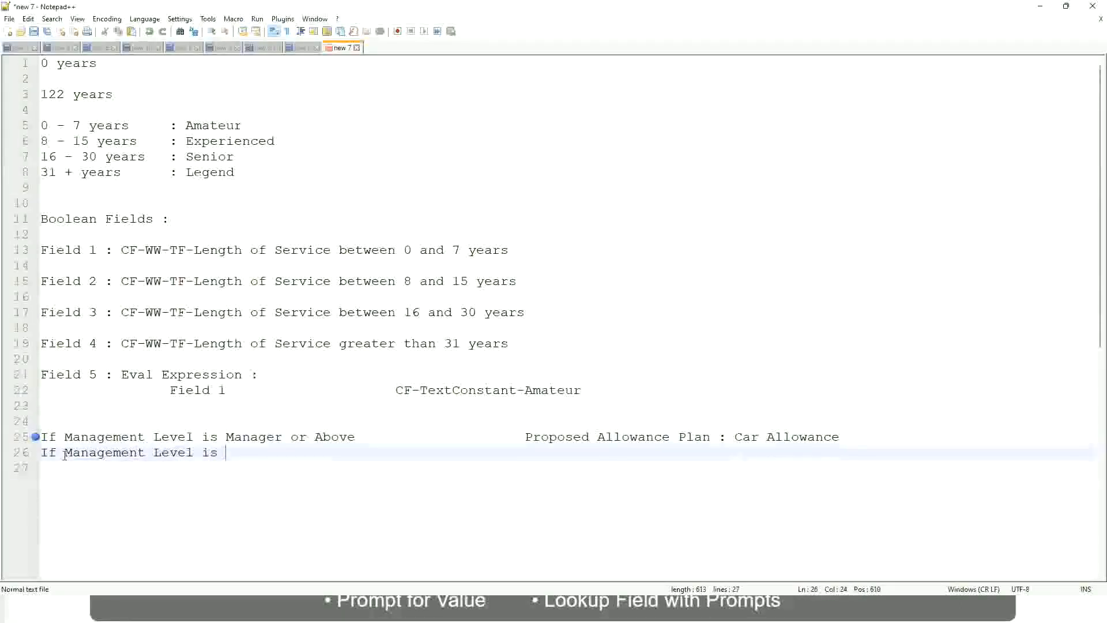
{"action": "key", "text": "Up"}
{"action": "key", "text": "Right"}
{"action": "key", "text": "Right"}
{"action": "key", "text": "Right"}
{"action": "key", "text": "Right"}
{"action": "key", "text": "Right"}
{"action": "key", "text": "Right"}
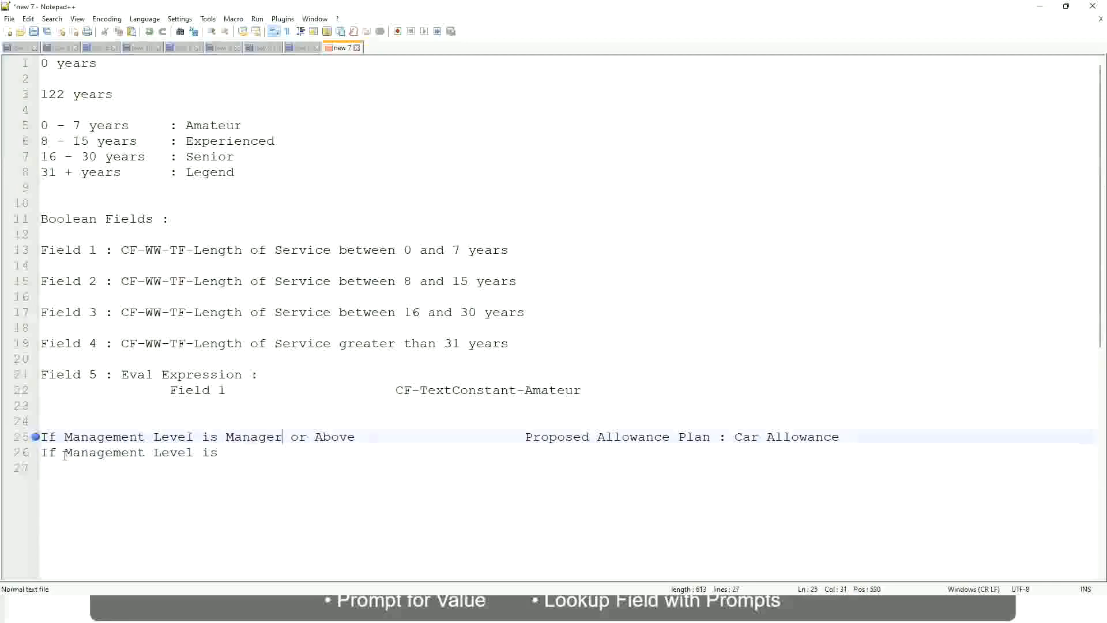
{"action": "key", "text": "shift+Right"}
{"action": "key", "text": "shift+Right"}
{"action": "key", "text": "shift+Right"}
{"action": "key", "text": "shift+Right"}
{"action": "key", "text": "shift+Right"}
{"action": "key", "text": "shift+Right"}
{"action": "key", "text": "shift+Right"}
{"action": "key", "text": "shift+Right"}
{"action": "key", "text": "shift+Right"}
{"action": "key", "text": "Delete"}
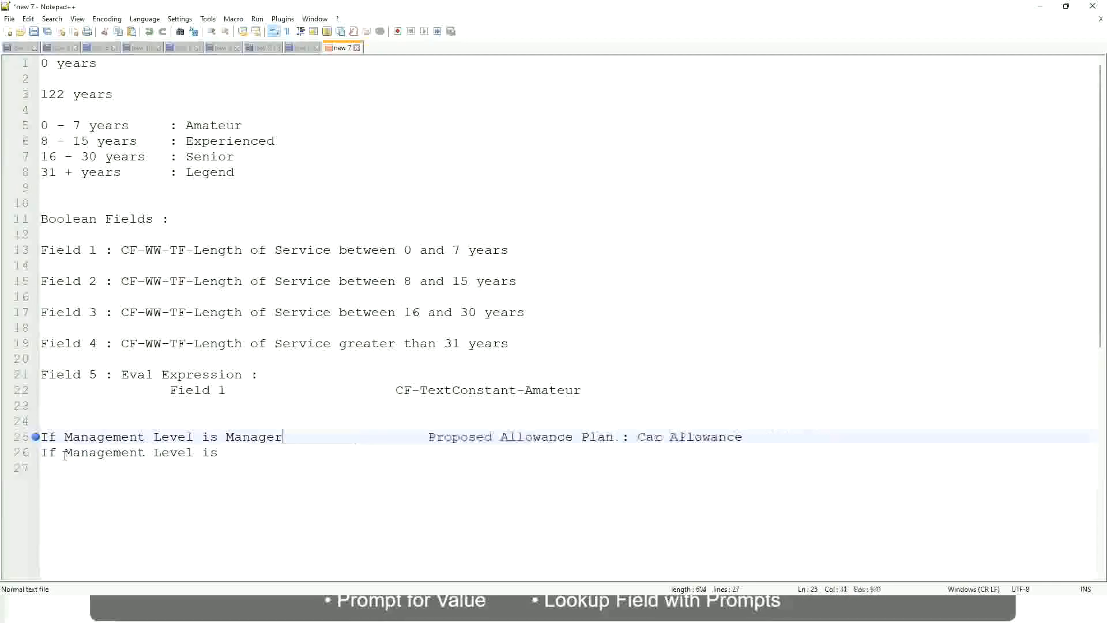
{"action": "key", "text": "Down"}
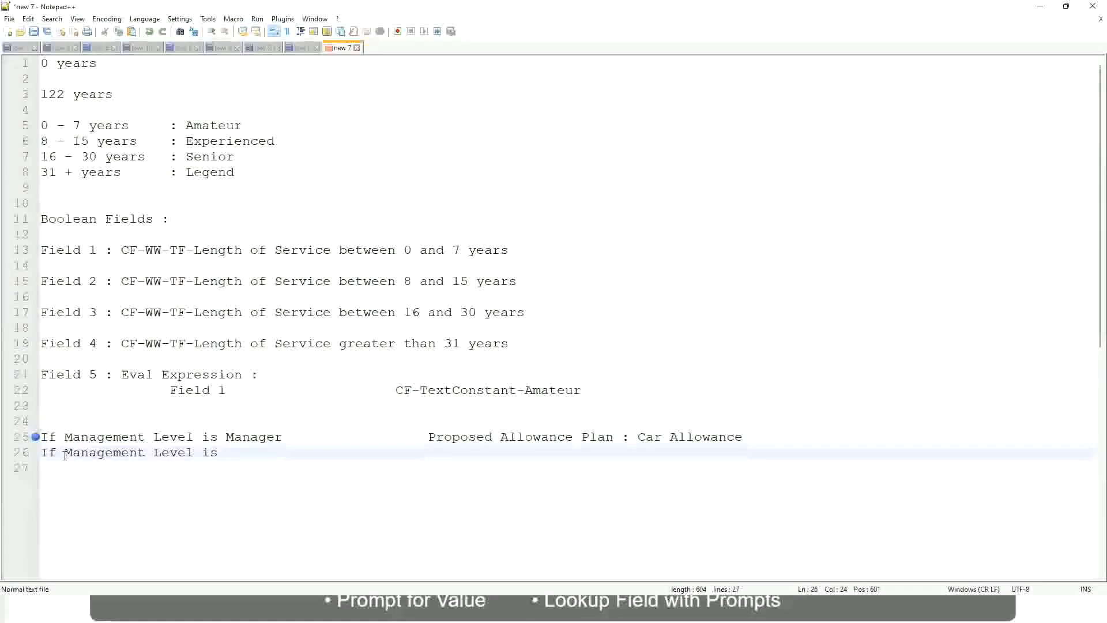
{"action": "type", "text": "Director"}
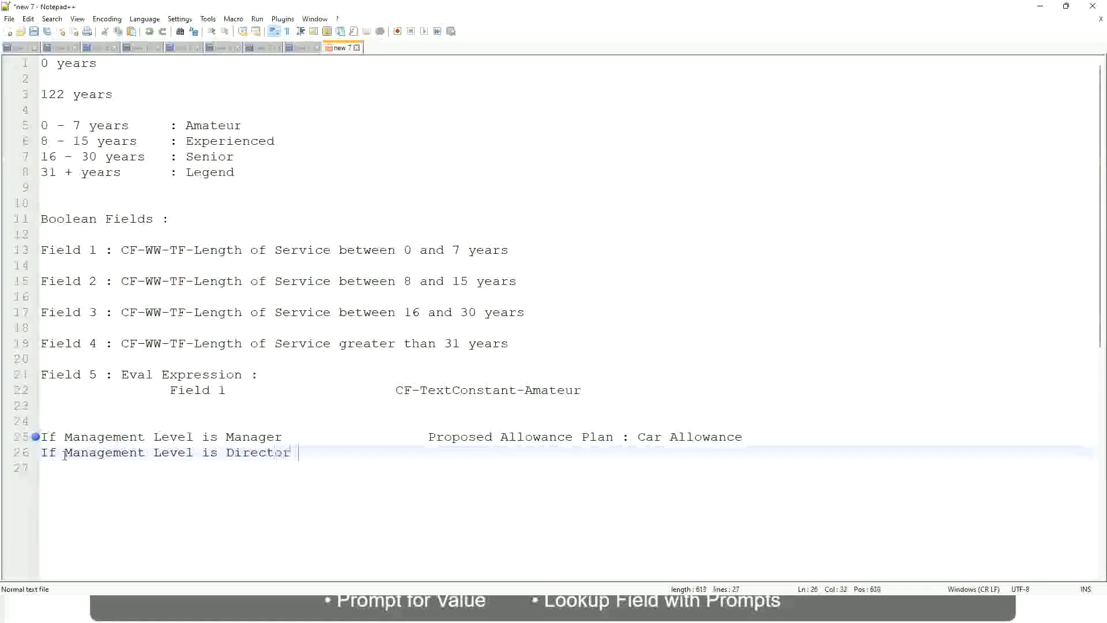
{"action": "key", "text": "Tab"}
{"action": "key", "text": "Tab"}
{"action": "key", "text": "Tab"}
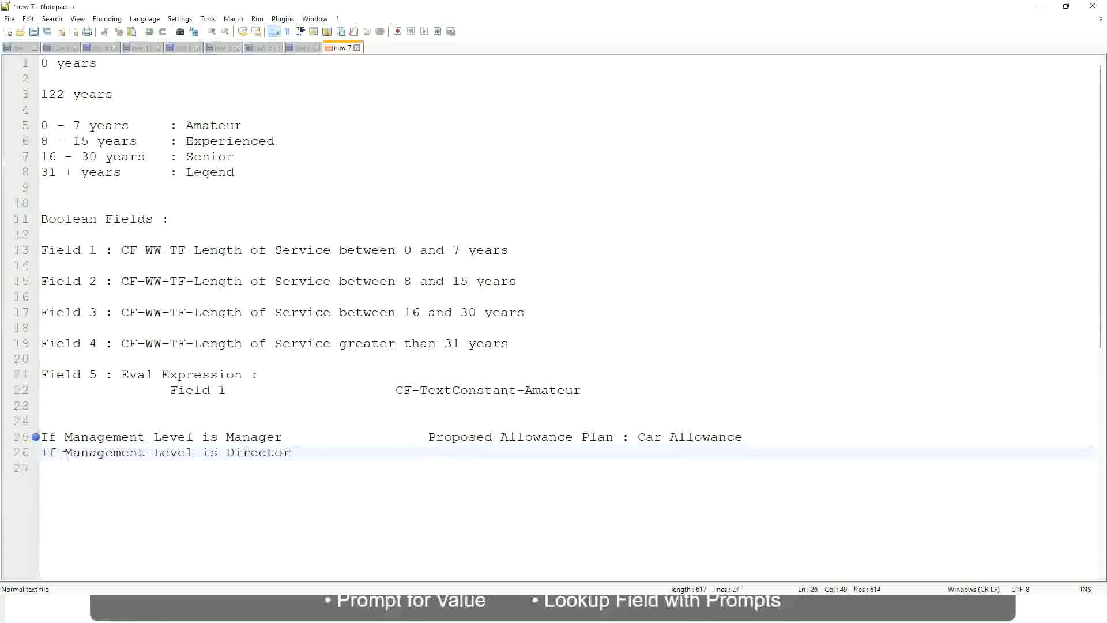
{"action": "type", "text": "Executive Allowance"}
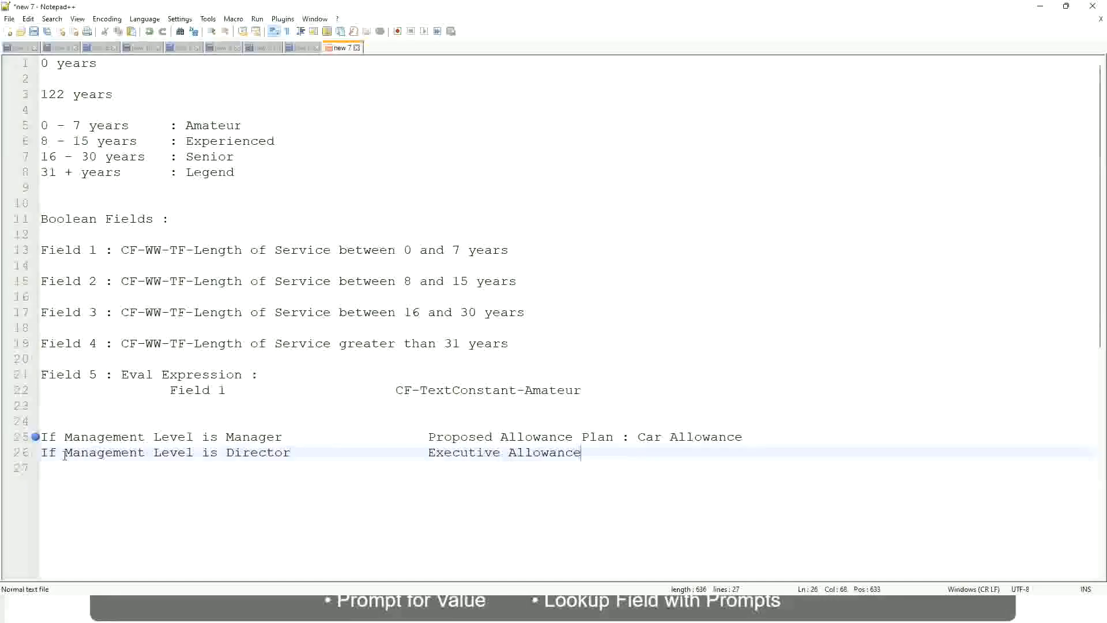
{"action": "key", "text": "Return"}
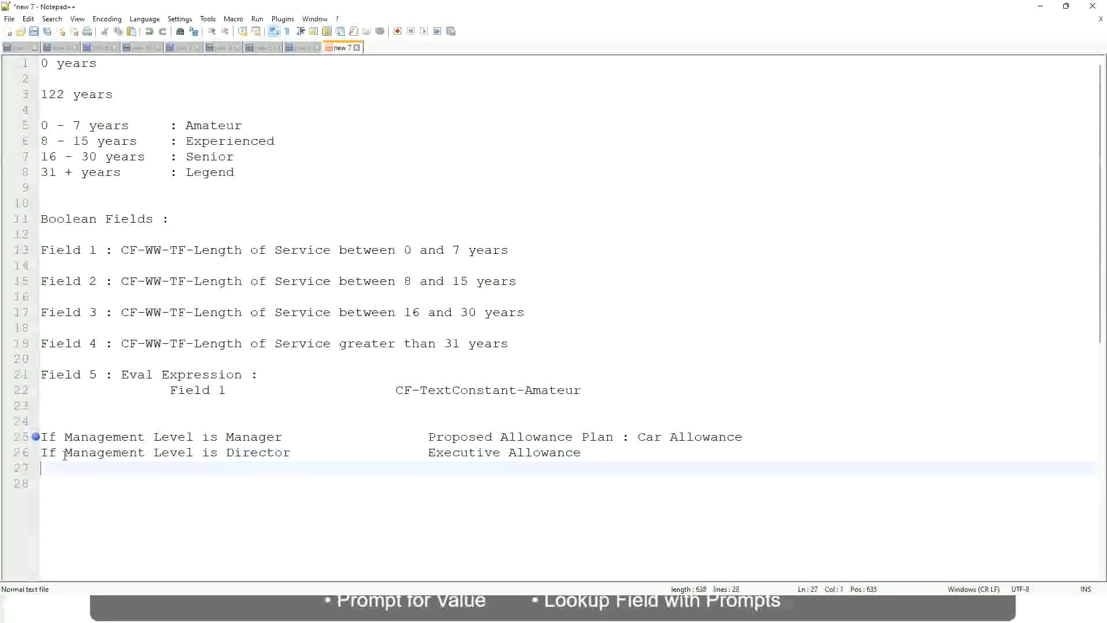
Step: Add the rule 'If Management Level is CEO' mapped to CEO Allowance
{"action": "type", "text": "If Management"}
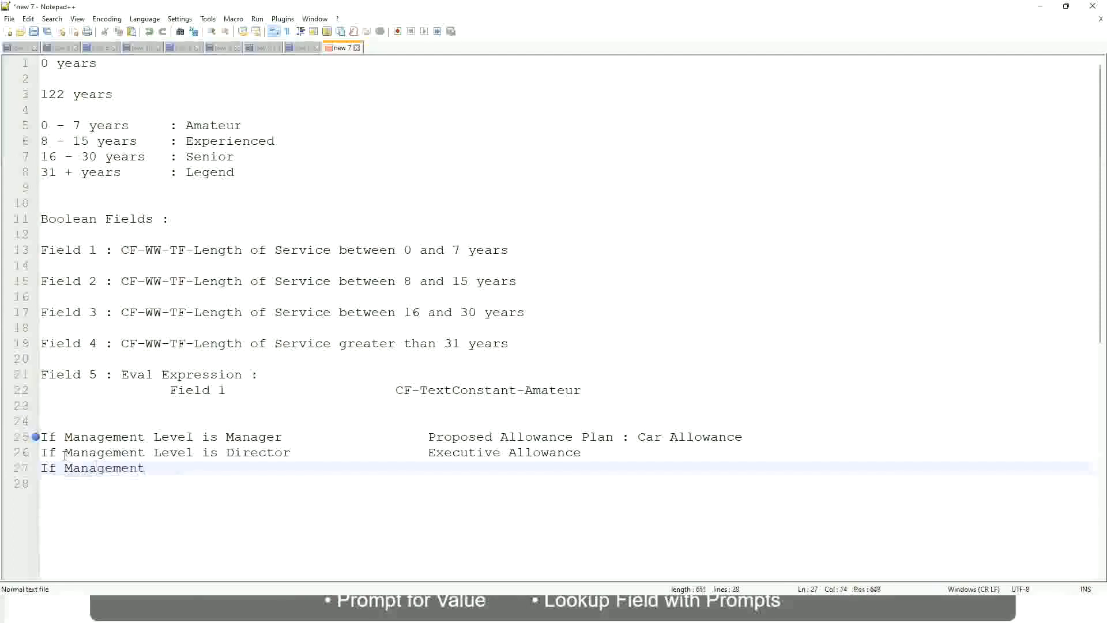
{"action": "type", "text": " le"}
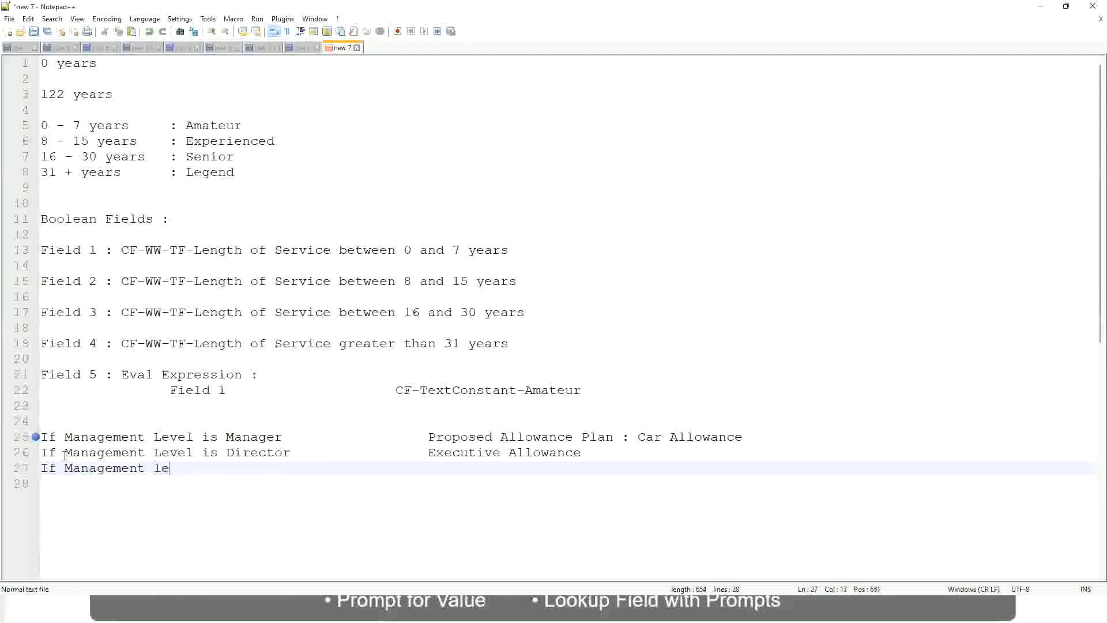
{"action": "key", "text": "BackSpace"}
{"action": "key", "text": "BackSpace"}
{"action": "type", "text": "Le"}
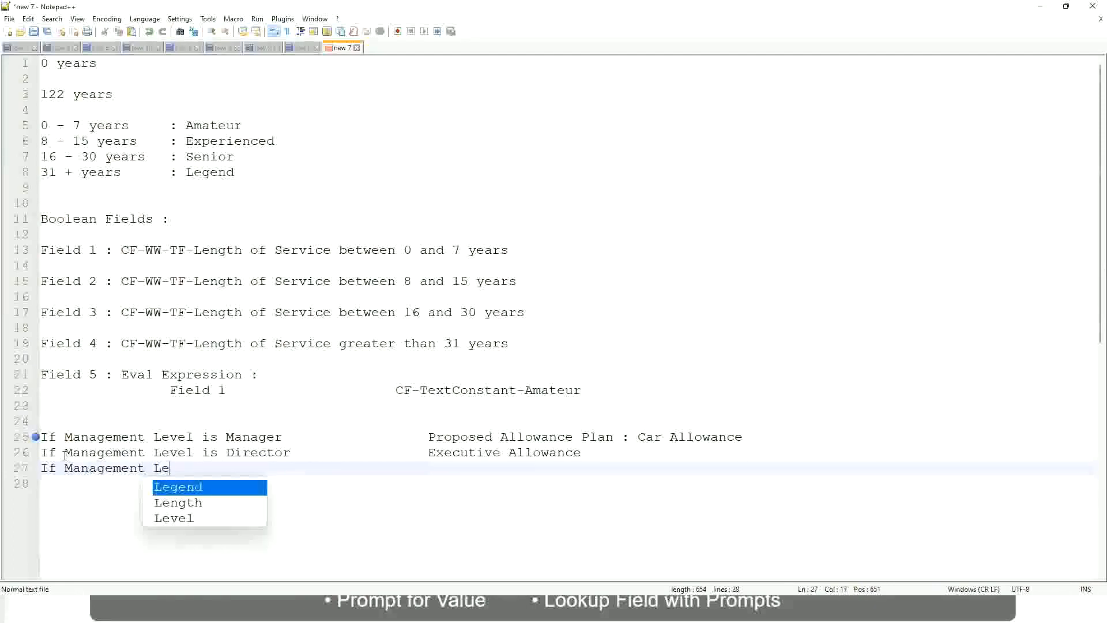
{"action": "key", "text": "Down"}
{"action": "key", "text": "Down"}
{"action": "key", "text": "Return"}
{"action": "type", "text": "is "}
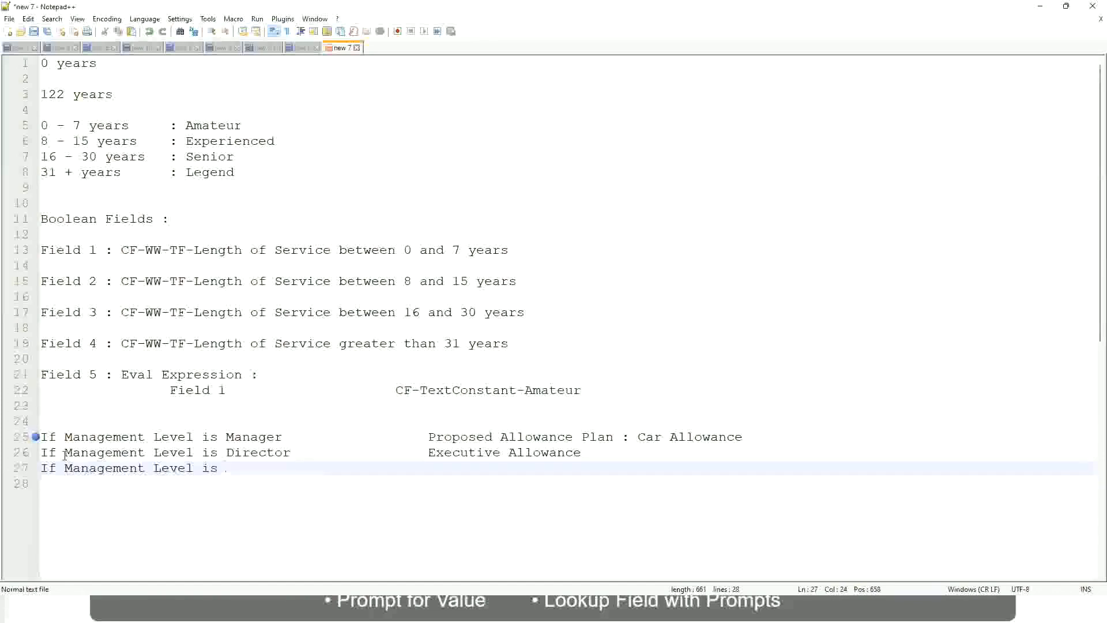
{"action": "type", "text": "CEO"}
{"action": "key", "text": "Tab"}
{"action": "key", "text": "Tab"}
{"action": "key", "text": "Tab"}
{"action": "key", "text": "Tab"}
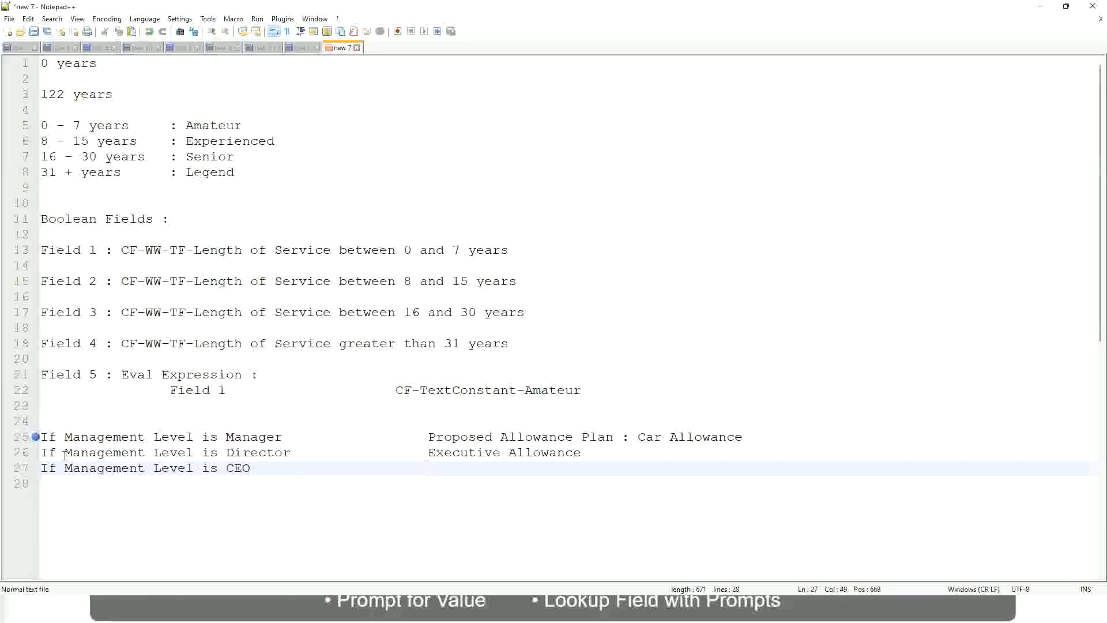
{"action": "type", "text": "CEO Allowance"}
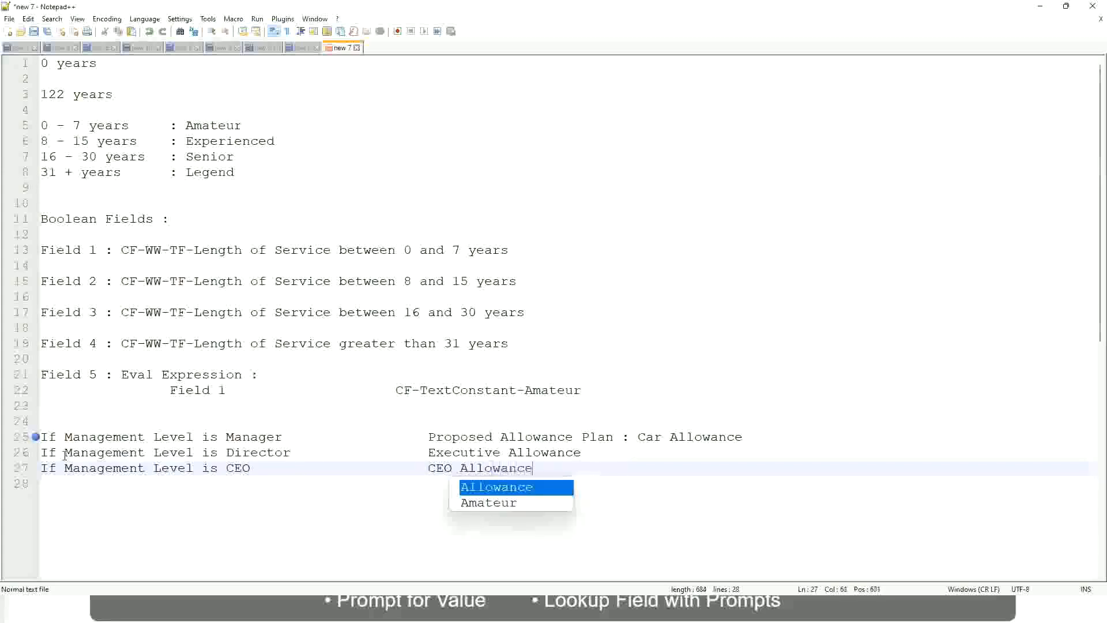
{"action": "key", "text": "Return"}
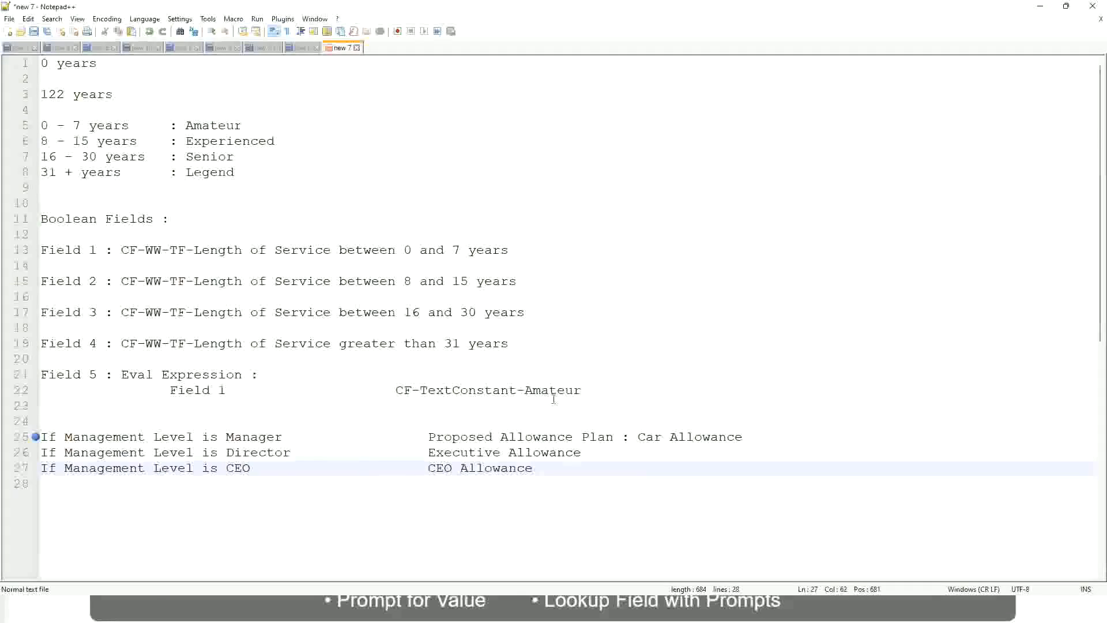
{"action": "left_click", "coordinate": [637, 437]}
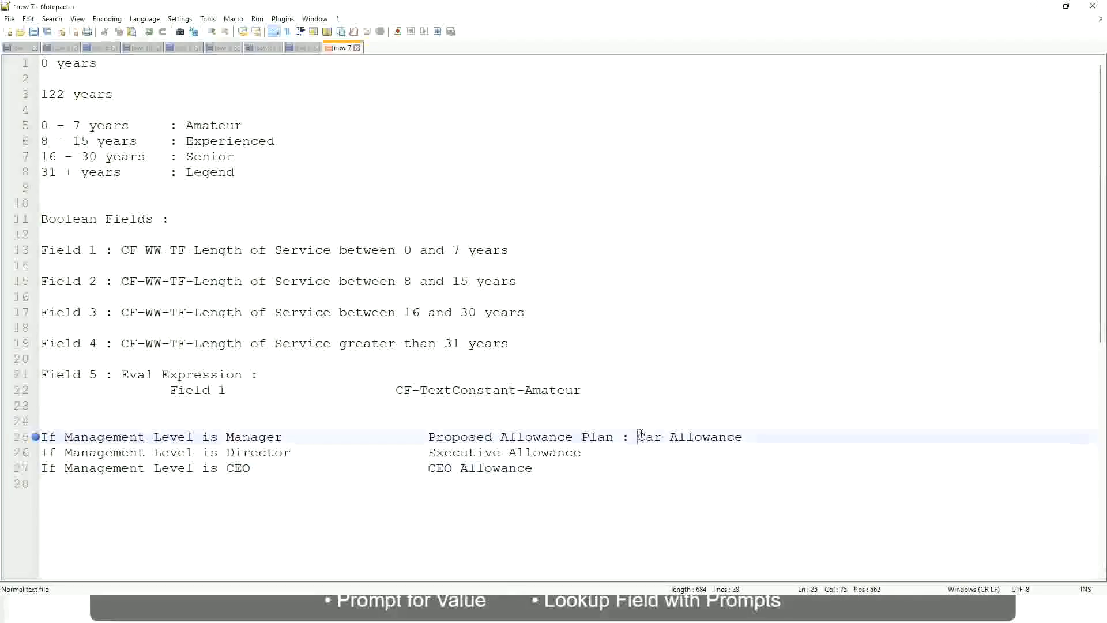
{"action": "left_click_drag", "start_coordinate": [637, 436], "coordinate": [745, 433]}
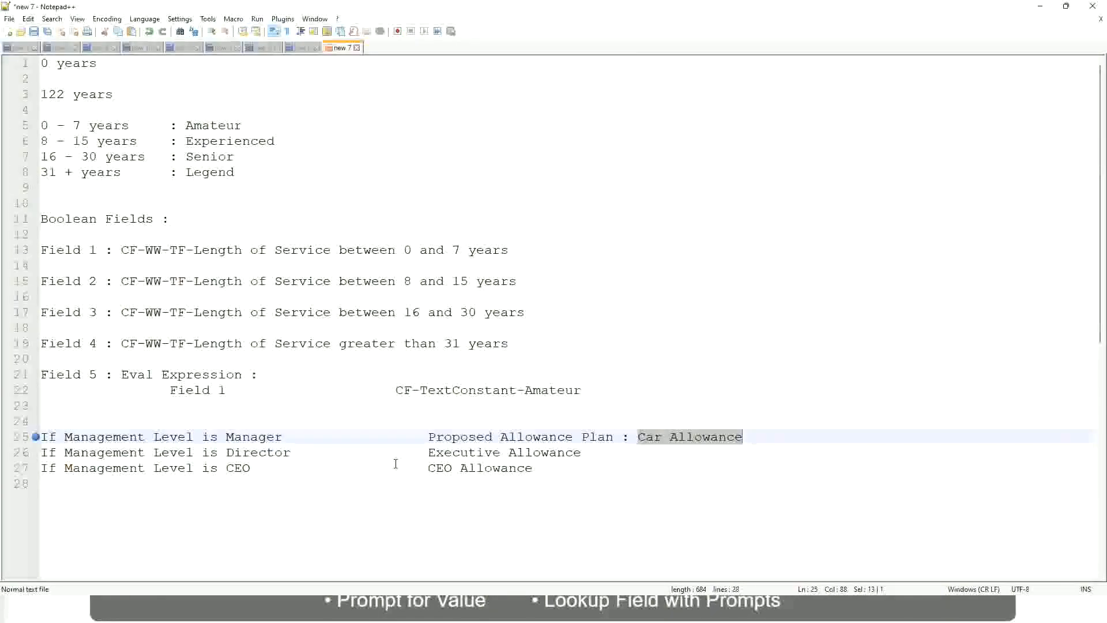
{"action": "left_click", "coordinate": [516, 436]}
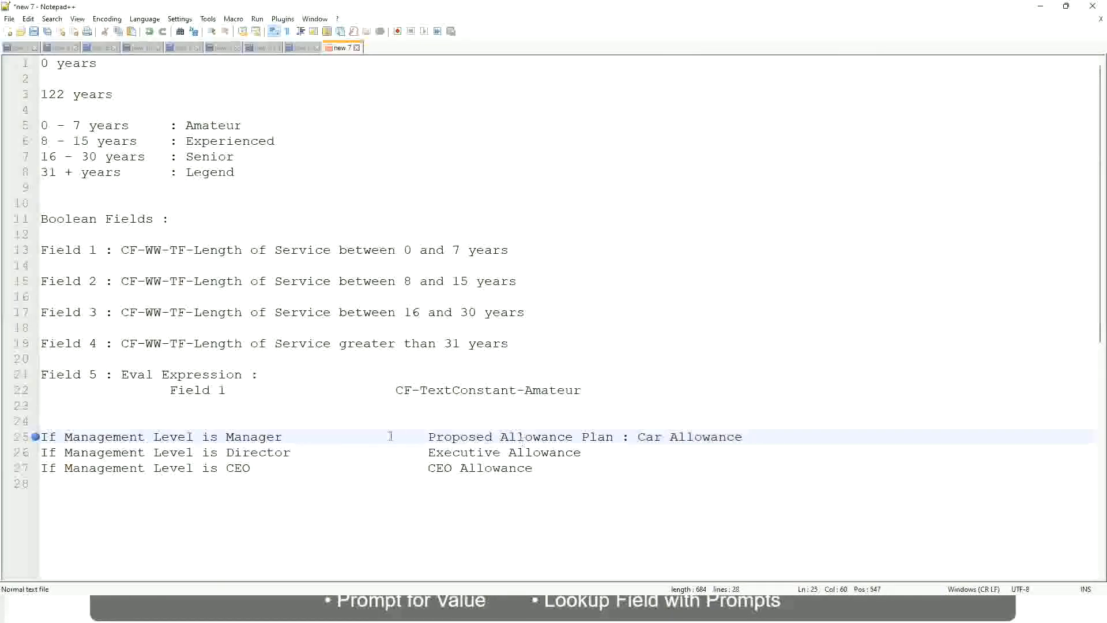
{"action": "left_click", "coordinate": [130, 437]}
{"action": "left_click", "coordinate": [226, 436]}
{"action": "left_click_drag", "start_coordinate": [429, 436], "coordinate": [759, 432]}
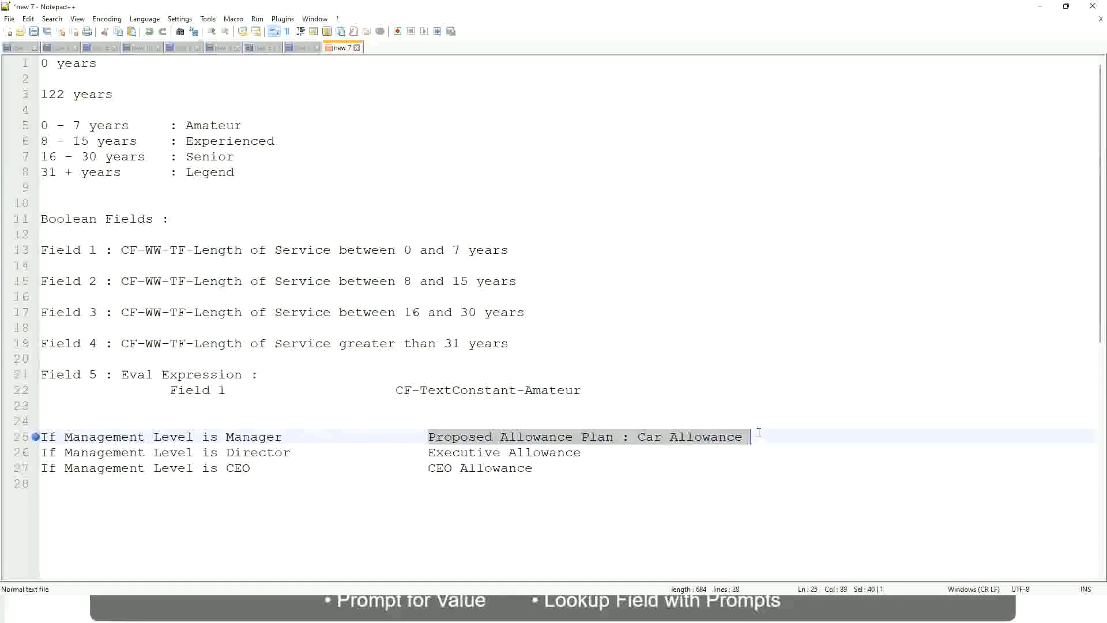
Step: Change the Manager rule's result to 'Name of the First Line Manager'
{"action": "type", "text": "Managers"}
{"action": "key", "text": "BackSpace"}
{"action": "key", "text": "BackSpace"}
{"action": "key", "text": "BackSpace"}
{"action": "key", "text": "BackSpace"}
{"action": "key", "text": "BackSpace"}
{"action": "key", "text": "BackSpace"}
{"action": "key", "text": "BackSpace"}
{"action": "key", "text": "BackSpace"}
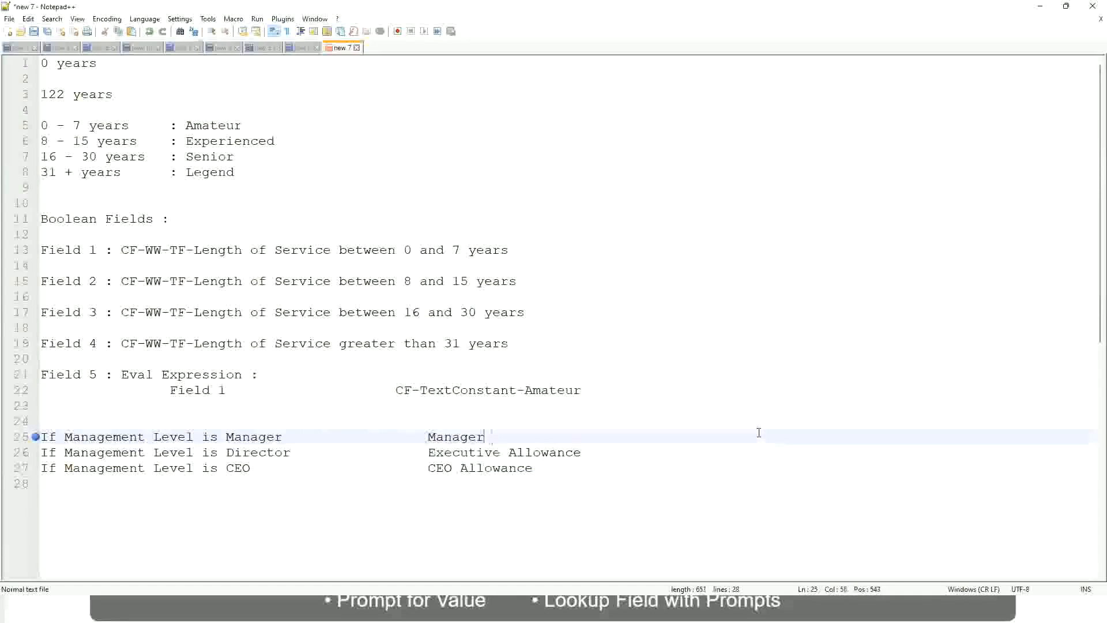
{"action": "type", "text": "First Line Manager"}
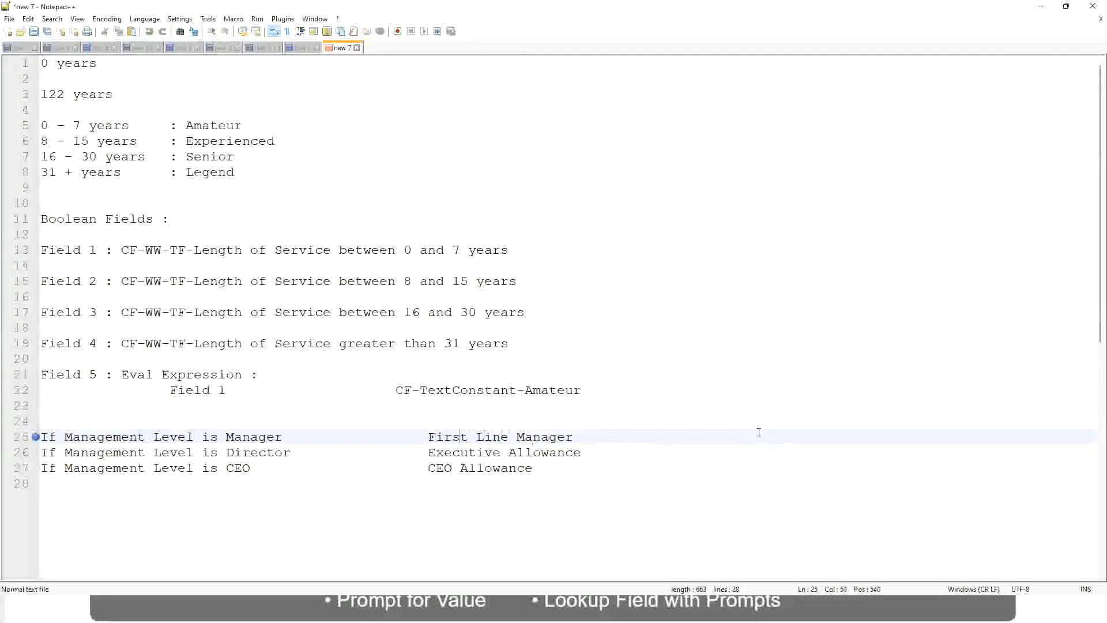
{"action": "key", "text": "ctrl+Left"}
{"action": "key", "text": "ctrl+Left"}
{"action": "key", "text": "ctrl+Left"}
{"action": "type", "text": "Name of the"}
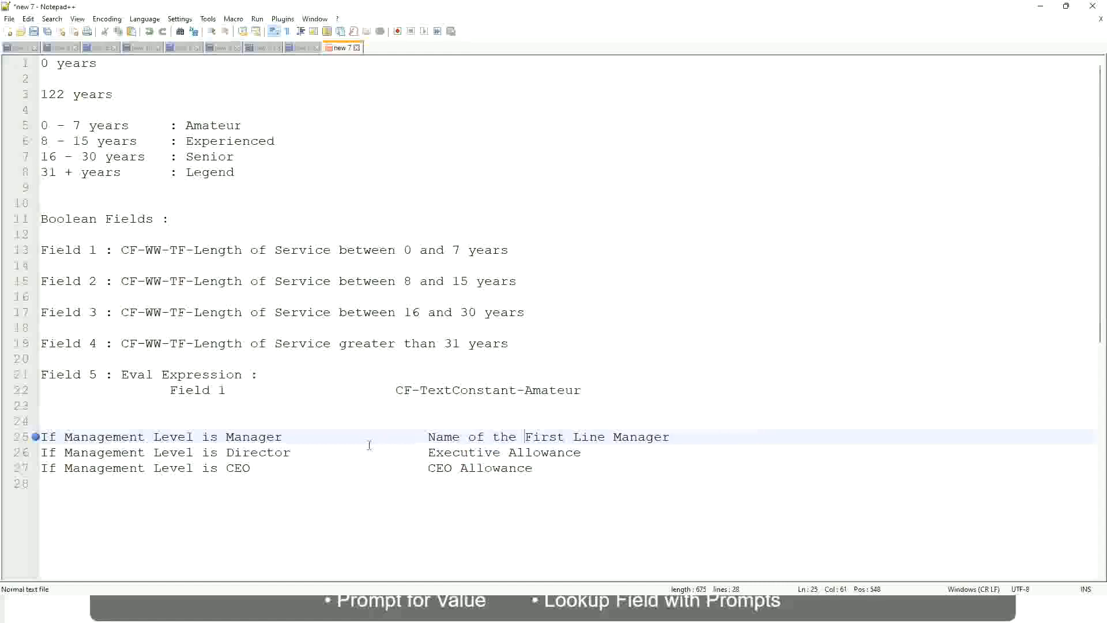
Step: Replace Executive Allowance with 'Name of Manager' and change First to Second on the Manager line
{"action": "left_click_drag", "start_coordinate": [427, 453], "coordinate": [581, 453]}
{"action": "type", "text": "Name "}
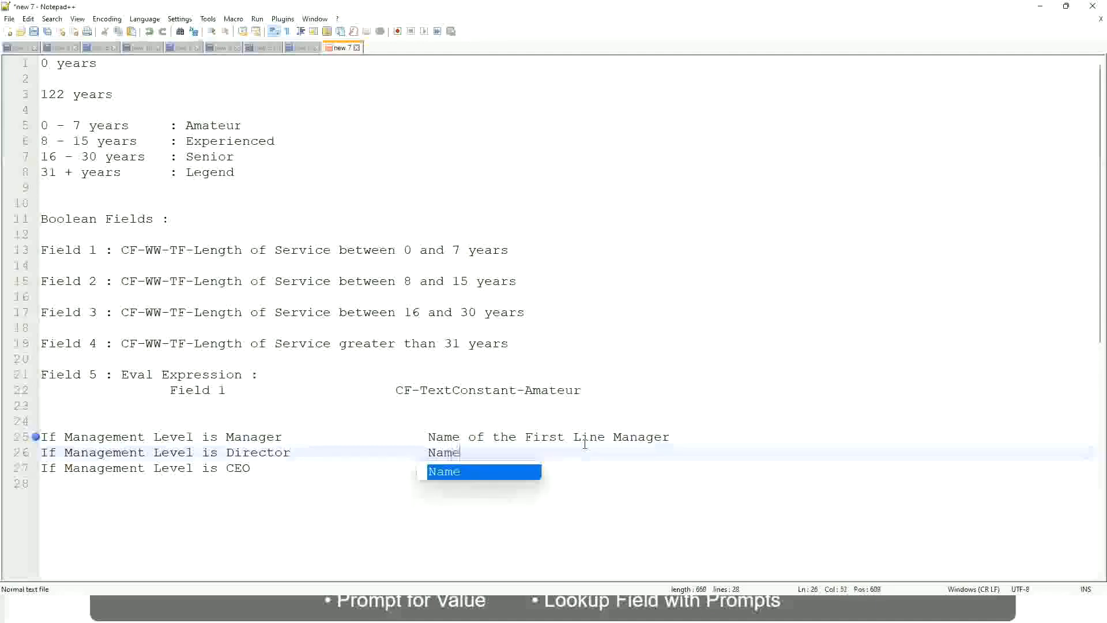
{"action": "type", "text": "of "}
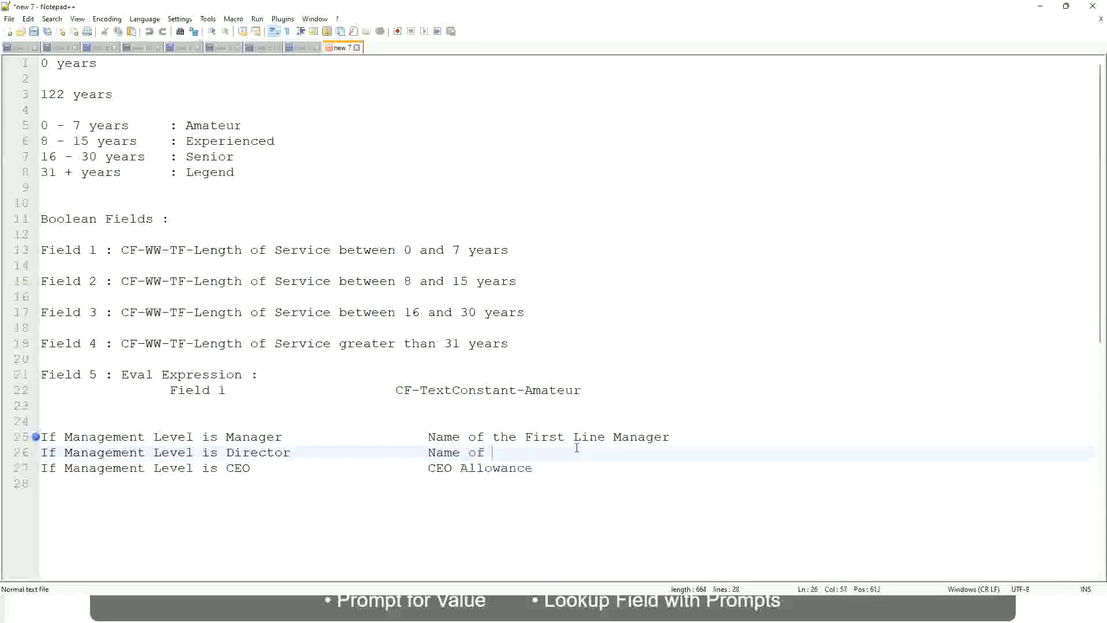
{"action": "type", "text": "First"}
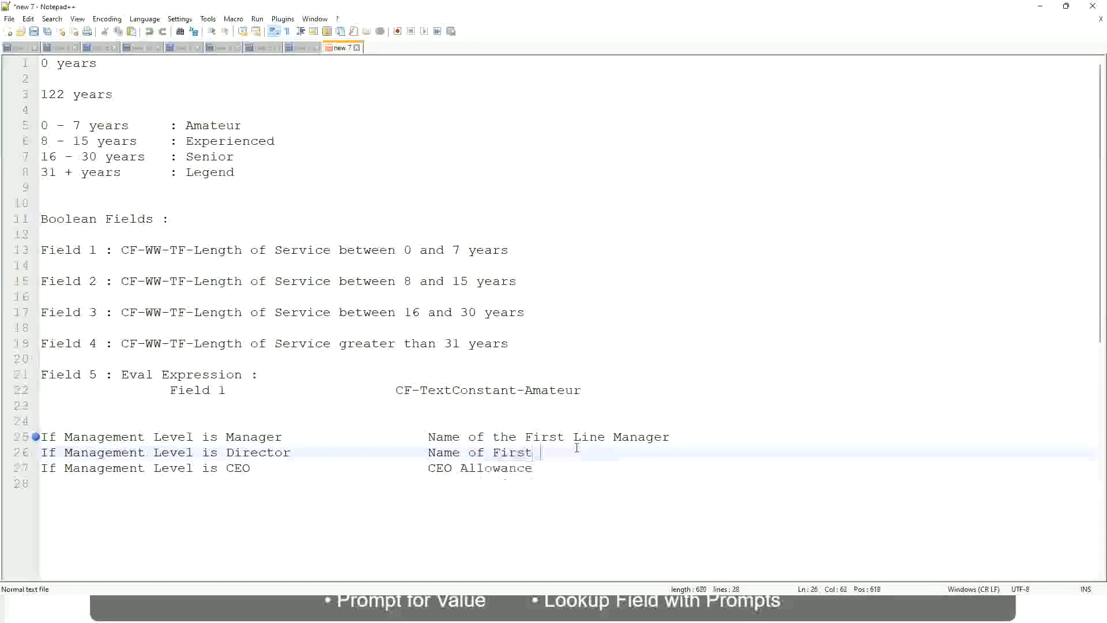
{"action": "key", "text": "BackSpace"}
{"action": "key", "text": "BackSpace"}
{"action": "key", "text": "BackSpace"}
{"action": "key", "text": "BackSpace"}
{"action": "key", "text": "BackSpace"}
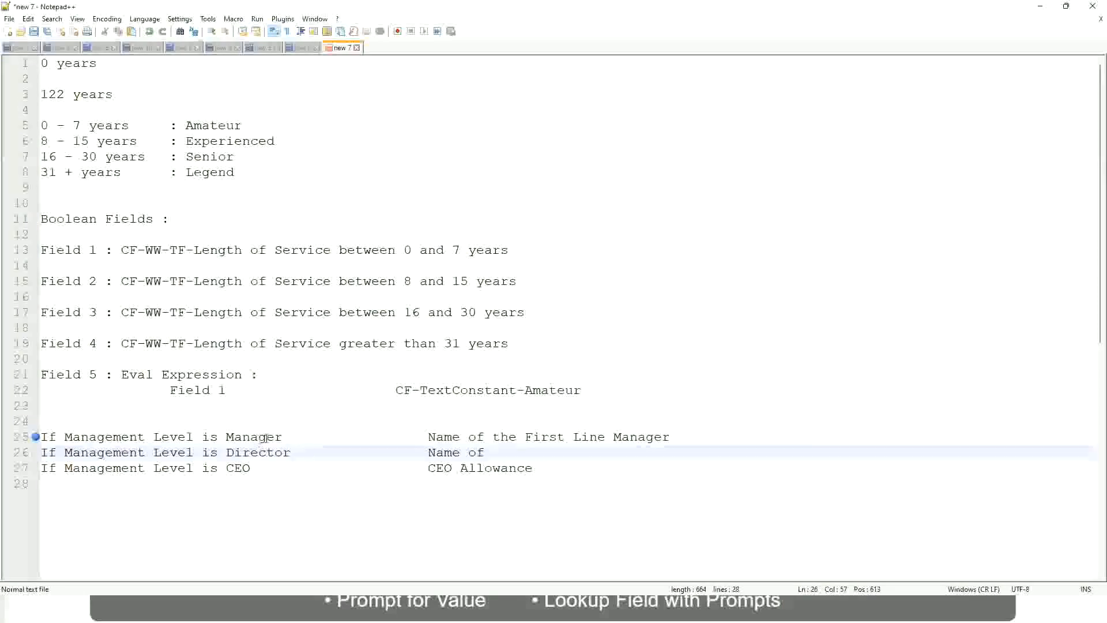
{"action": "double_click", "coordinate": [542, 437]}
{"action": "type", "text": "Second"}
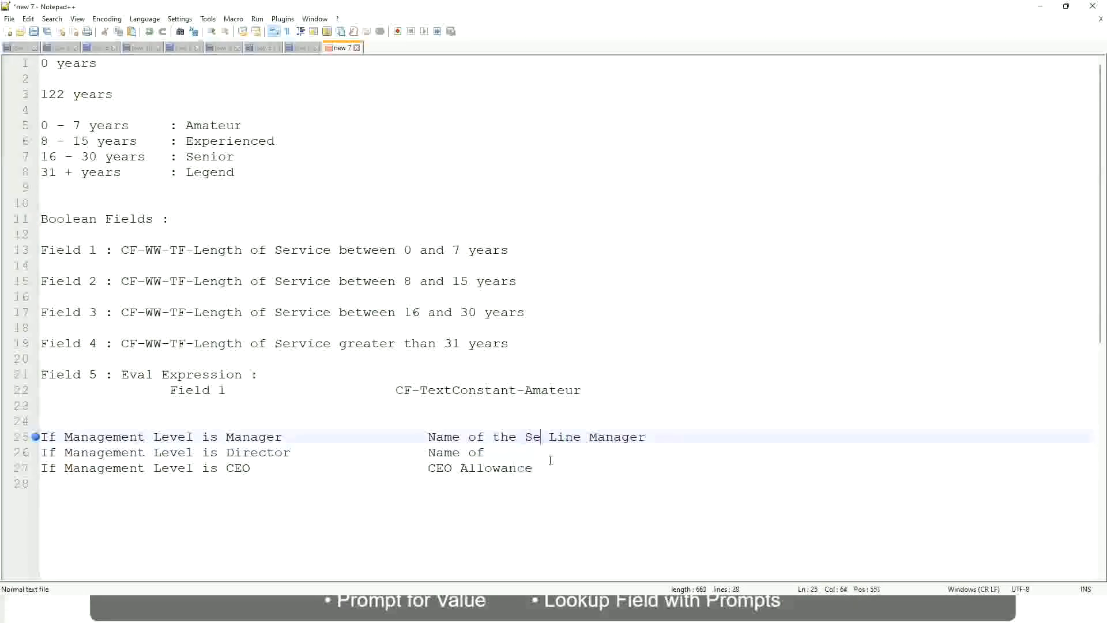
{"action": "key", "text": "BackSpace"}
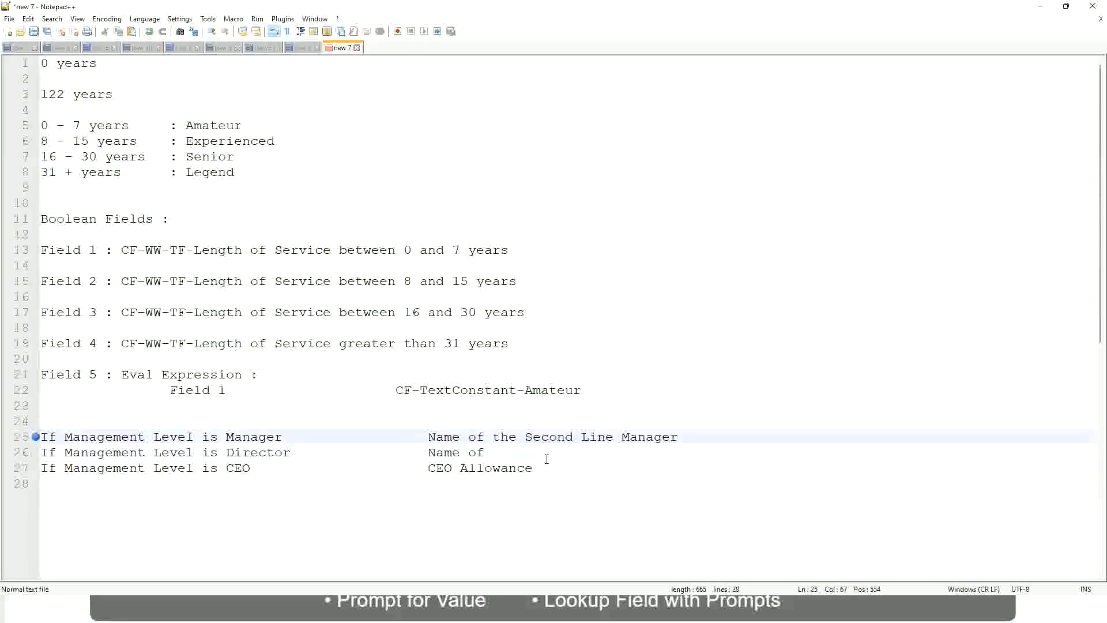
{"action": "left_click", "coordinate": [501, 452]}
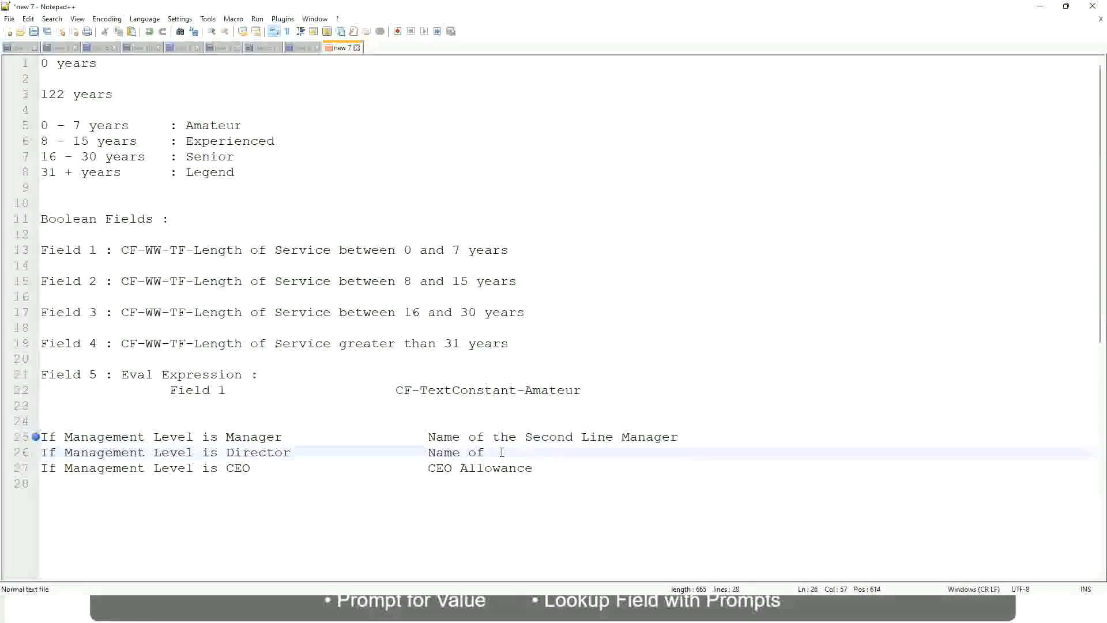
{"action": "type", "text": "Manager"}
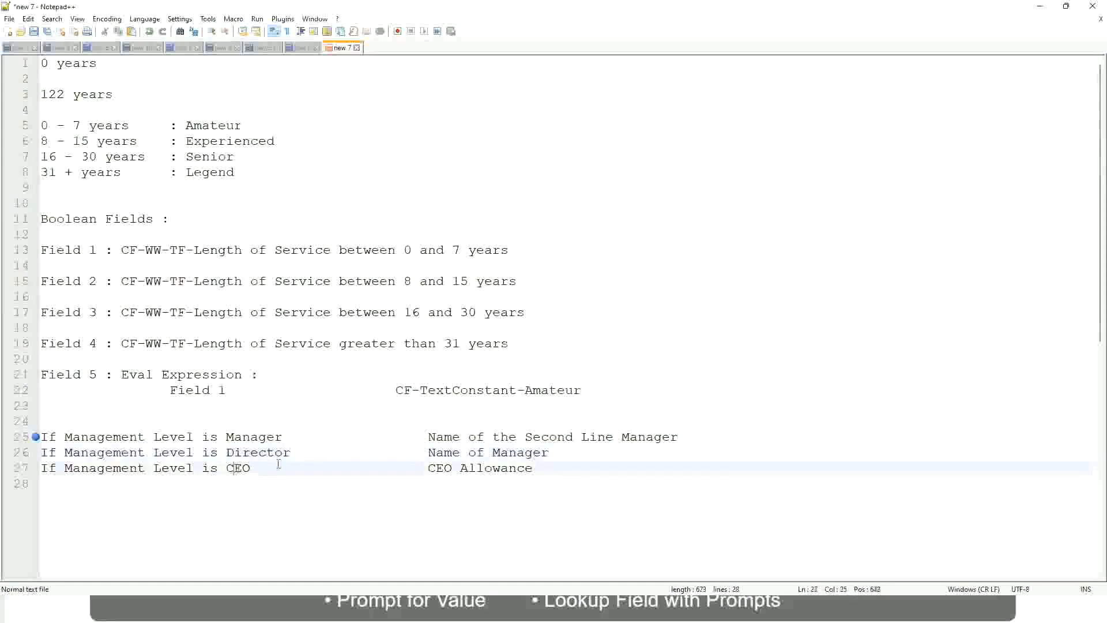
Step: Replace 'CEO Allowance' with 'name of CEO /Himself/Herself' on the CEO rule line
{"action": "left_click_drag", "start_coordinate": [428, 468], "coordinate": [548, 467]}
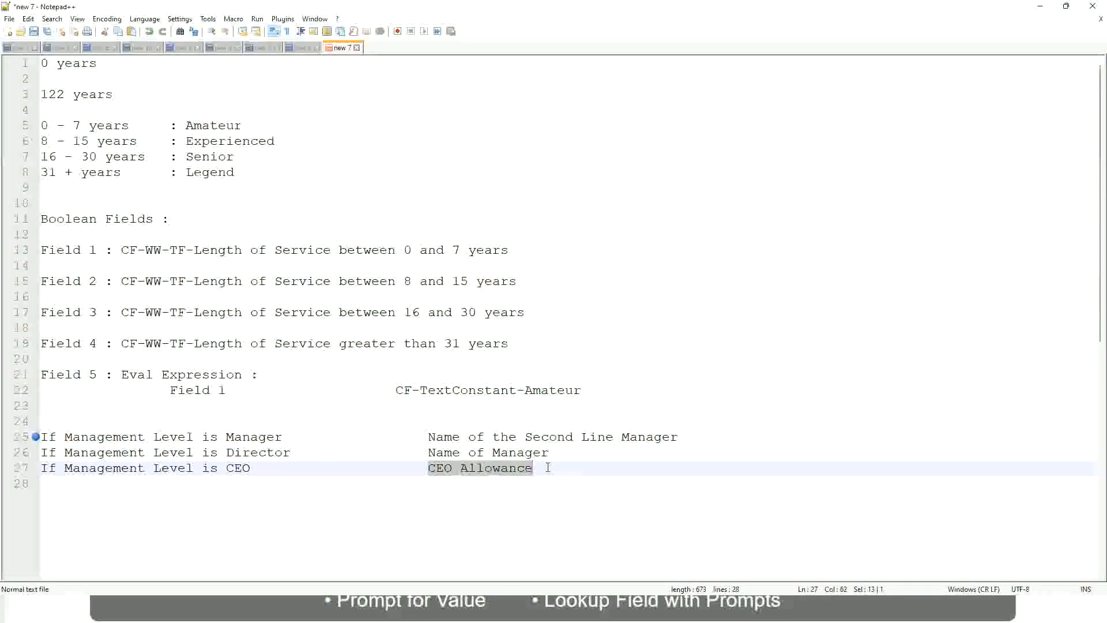
{"action": "type", "text": "name of CEO "}
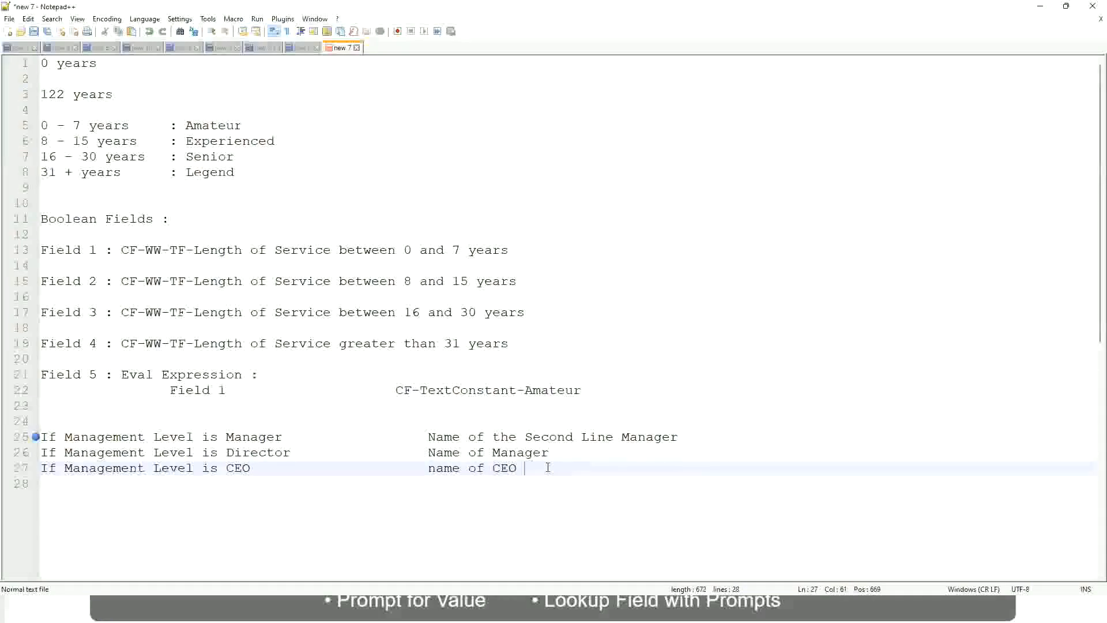
{"action": "type", "text": "/Himself/Herself"}
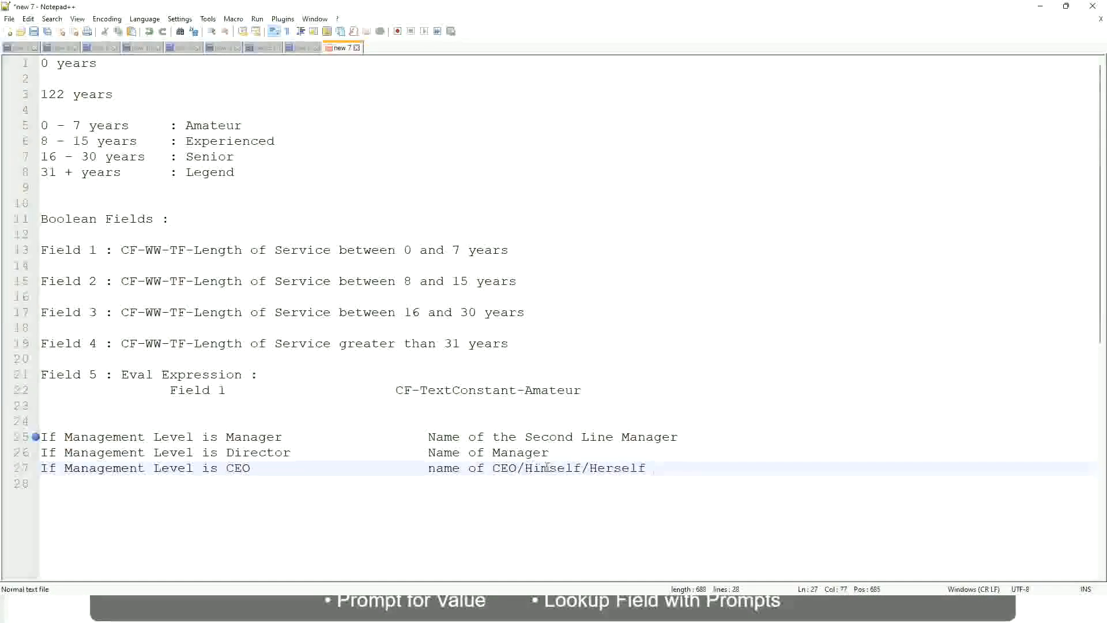
{"action": "left_click", "coordinate": [395, 468]}
{"action": "left_click", "coordinate": [121, 437]}
{"action": "left_click", "coordinate": [169, 437]}
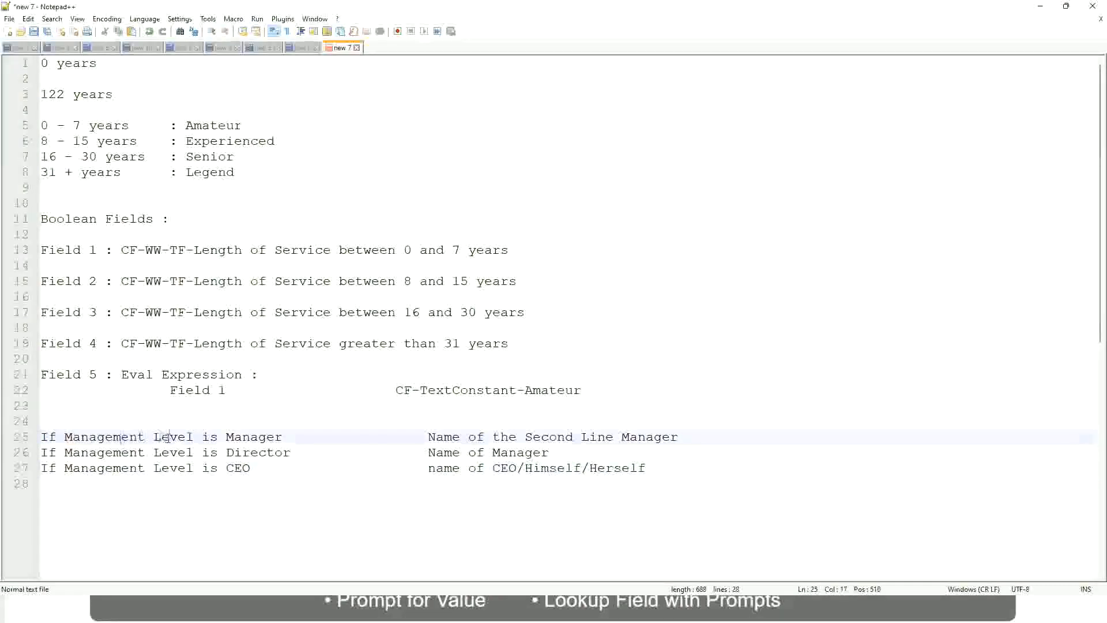
Step: Point out each management-level condition and result on lines 25–27, then select all three rules
{"action": "left_click", "coordinate": [257, 437]}
{"action": "left_click", "coordinate": [226, 452]}
{"action": "left_click", "coordinate": [273, 451]}
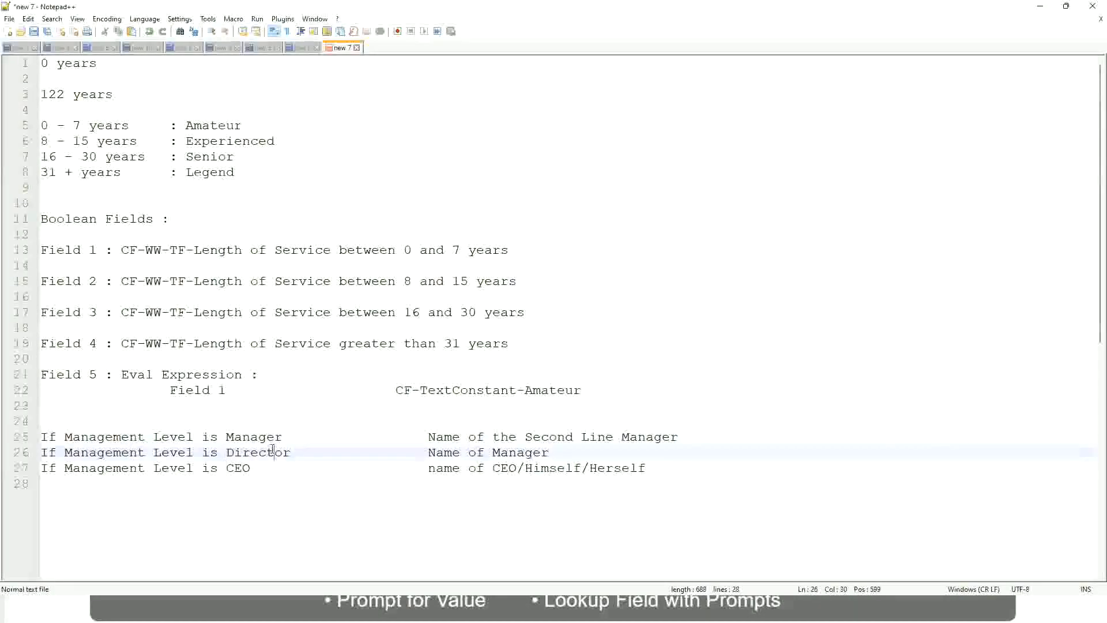
{"action": "left_click", "coordinate": [550, 453]}
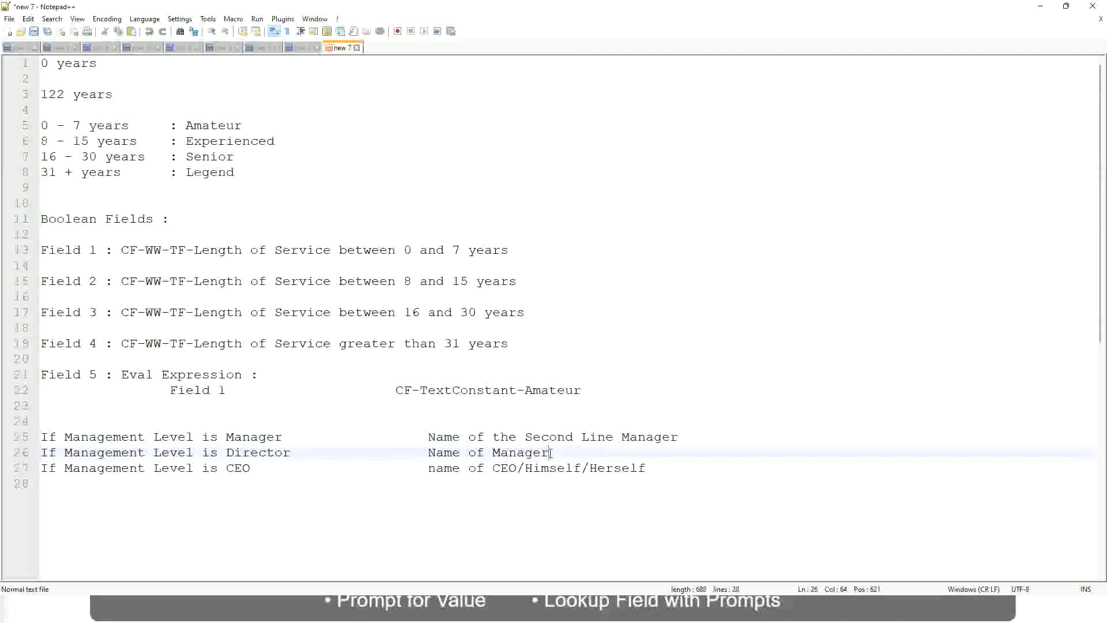
{"action": "left_click", "coordinate": [248, 453]}
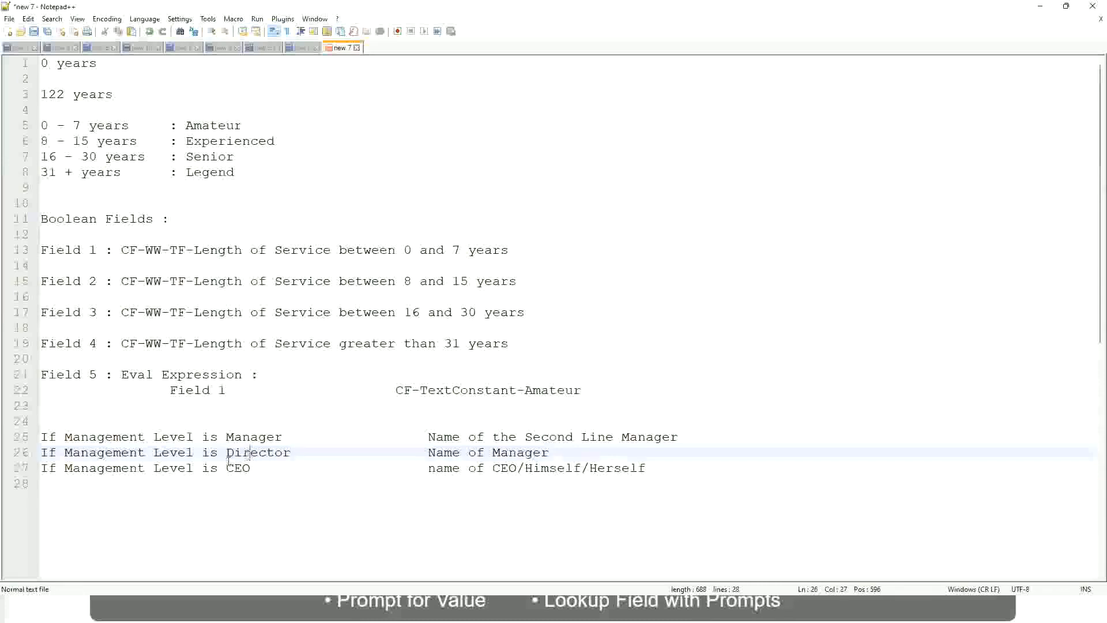
{"action": "left_click", "coordinate": [239, 469]}
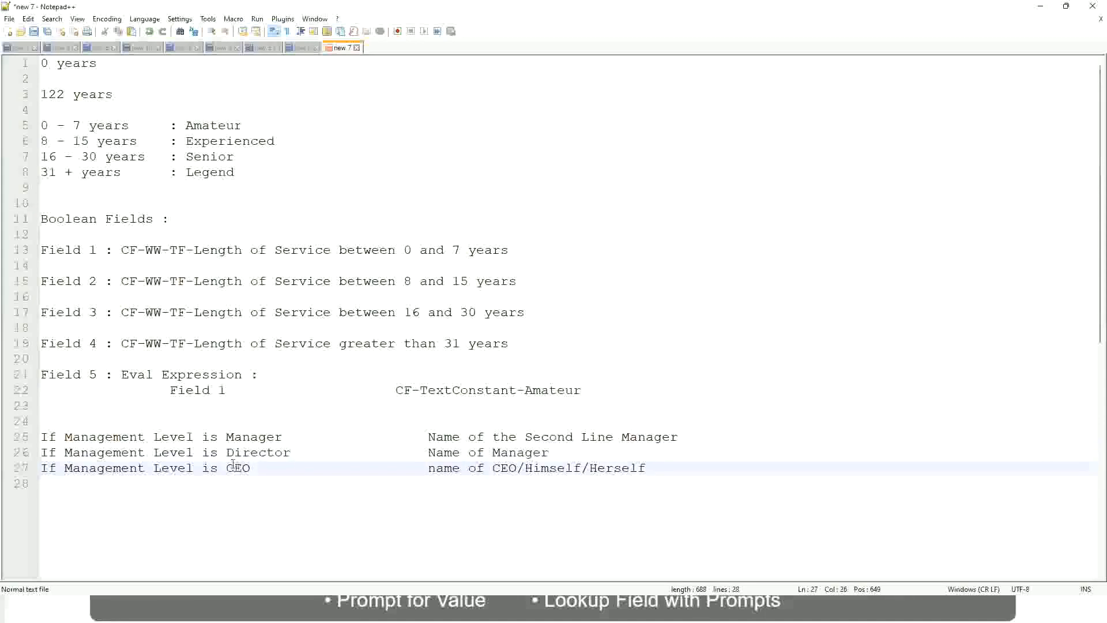
{"action": "left_click", "coordinate": [518, 469]}
{"action": "left_click", "coordinate": [559, 466]}
{"action": "key", "text": "End"}
{"action": "left_click_drag", "start_coordinate": [669, 465], "coordinate": [38, 436]}
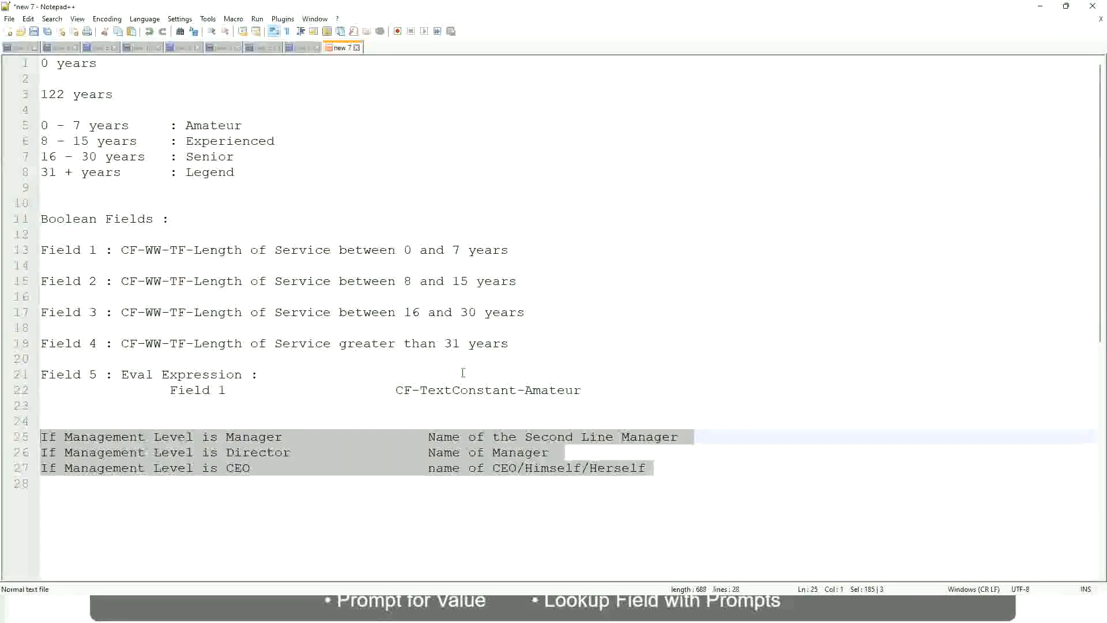
Step: Highlight the Manager result 'Name of the Second Line Manager' in the notes
{"action": "left_click", "coordinate": [468, 437]}
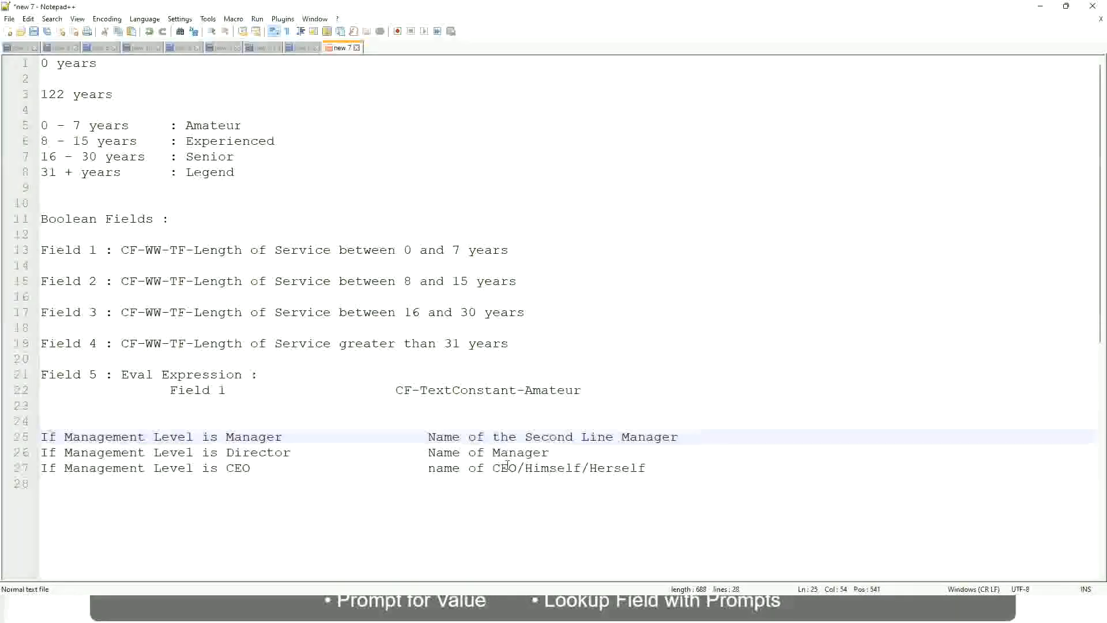
{"action": "left_click", "coordinate": [427, 436]}
{"action": "left_click_drag", "start_coordinate": [427, 437], "coordinate": [679, 436]}
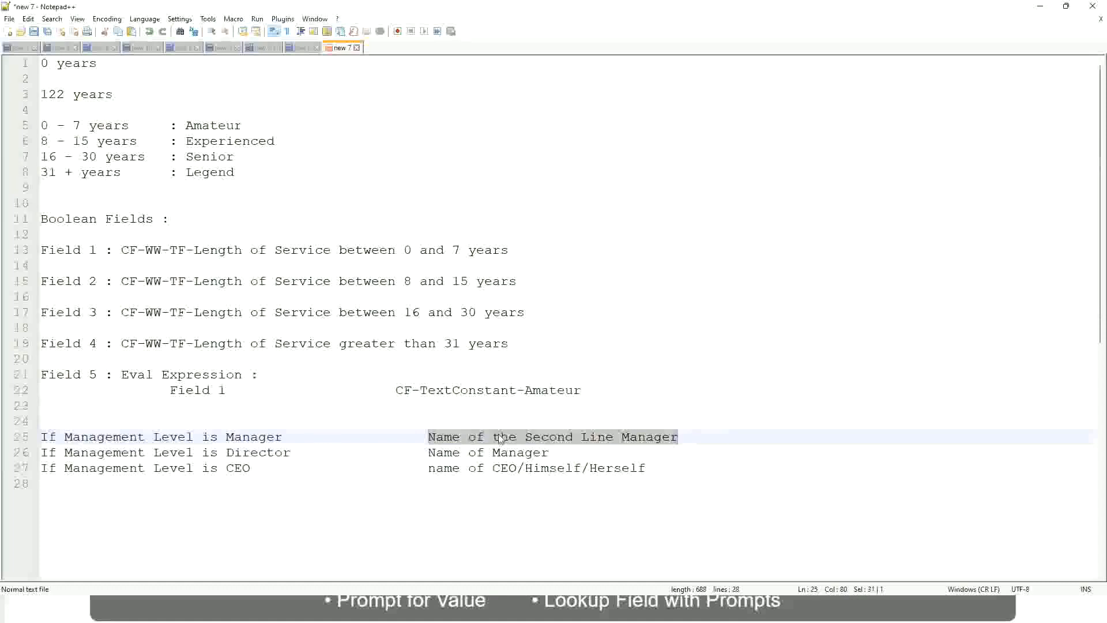
{"action": "left_click", "coordinate": [519, 443]}
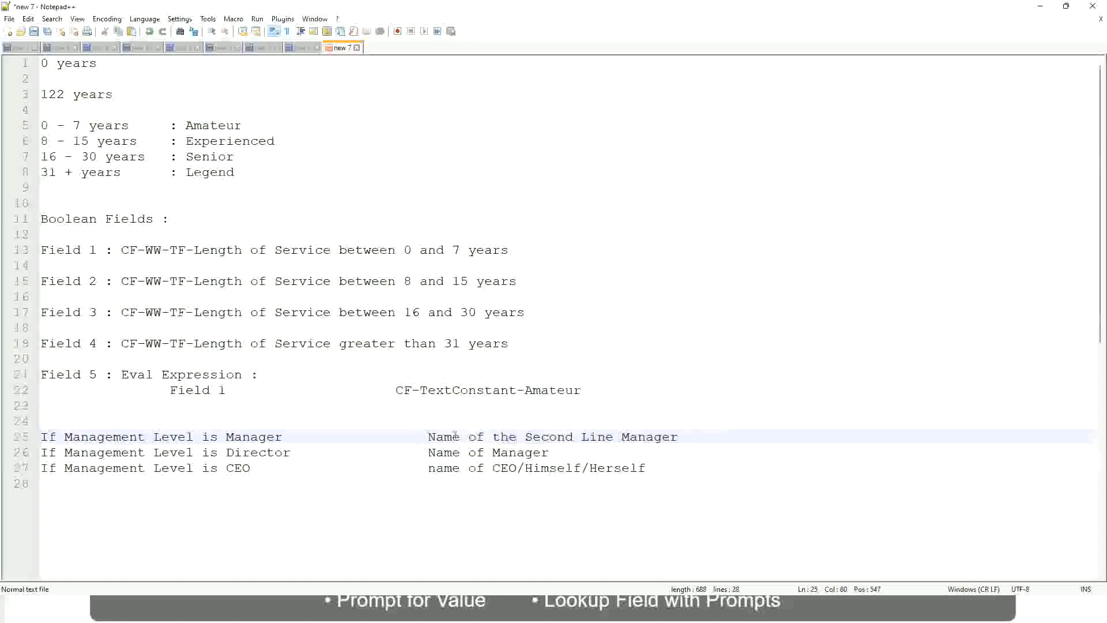
{"action": "left_click_drag", "start_coordinate": [427, 437], "coordinate": [680, 436]}
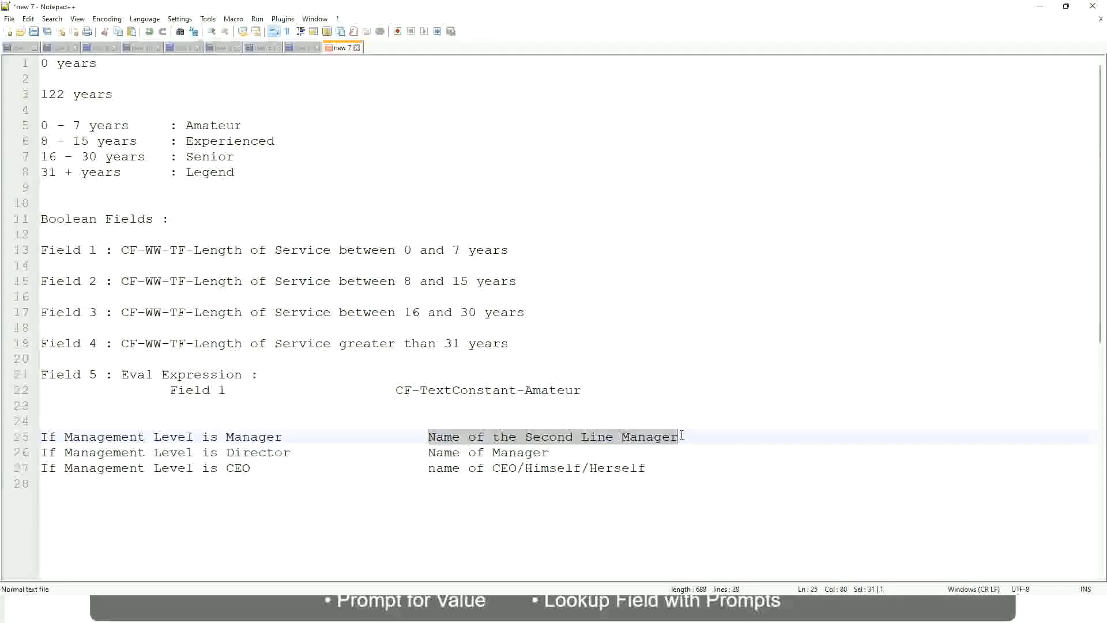
{"action": "left_click", "coordinate": [567, 438]}
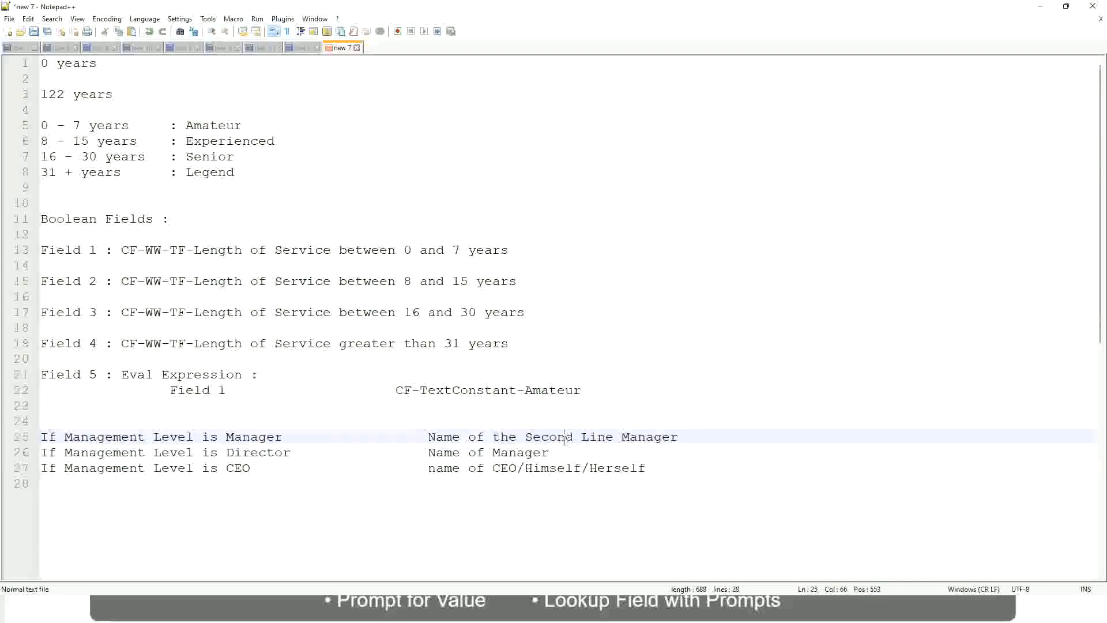
{"action": "left_click", "coordinate": [289, 436]}
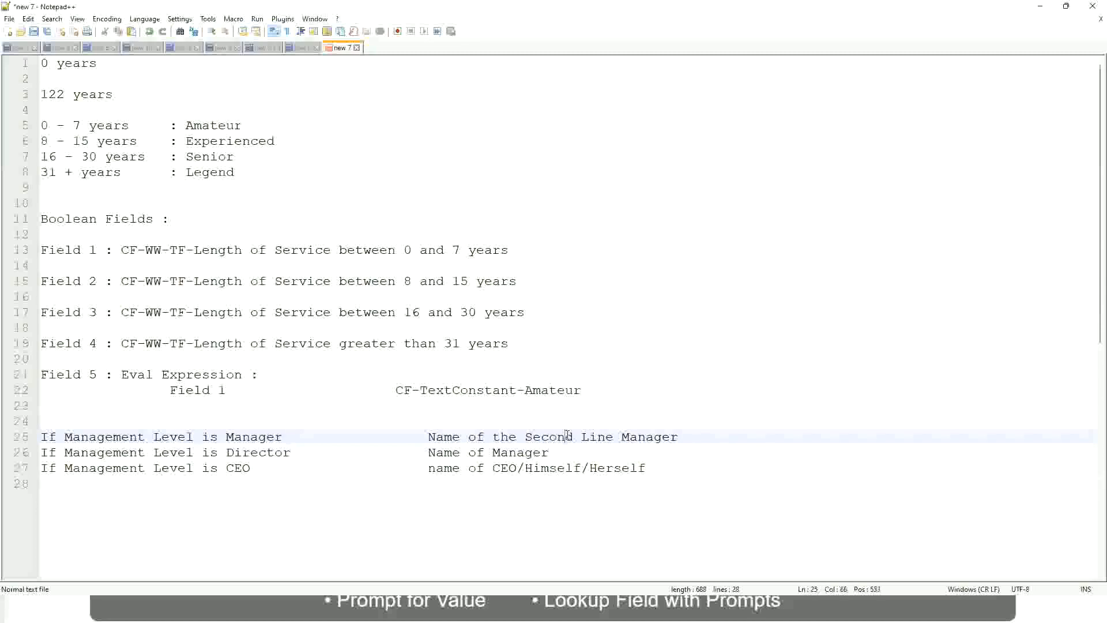
{"action": "left_click_drag", "start_coordinate": [606, 437], "coordinate": [614, 436]}
{"action": "left_click", "coordinate": [695, 434]}
{"action": "left_click", "coordinate": [652, 427]}
Step: Review the Amateur, Experienced, Senior and Legend bands and management results, then return to Workday
{"action": "double_click", "coordinate": [212, 126]}
{"action": "double_click", "coordinate": [222, 141]}
{"action": "double_click", "coordinate": [212, 156]}
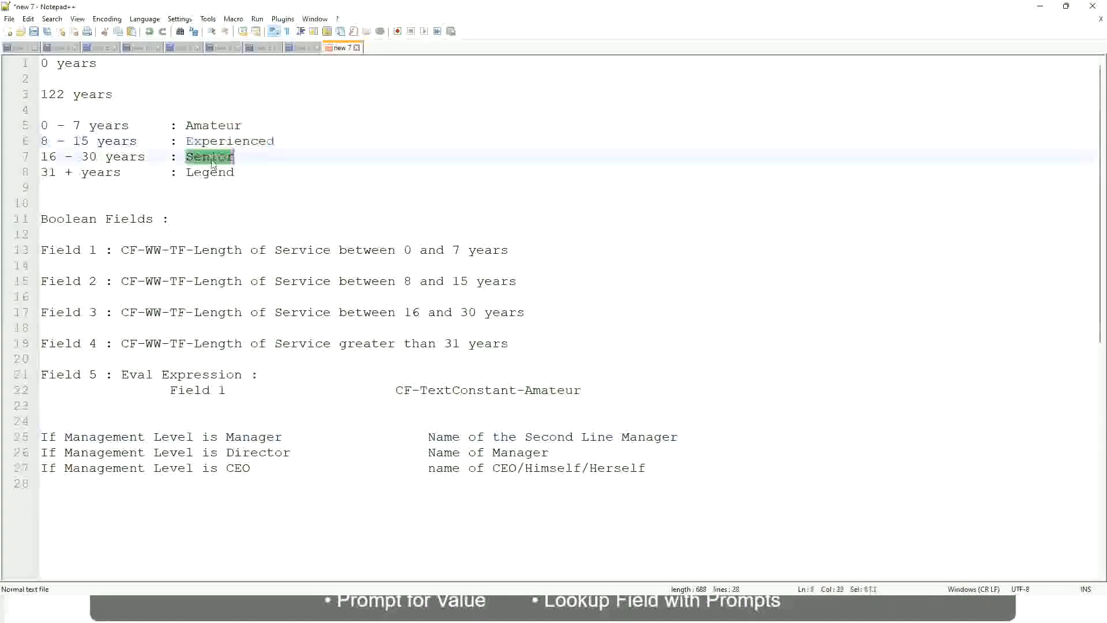
{"action": "left_click", "coordinate": [211, 173]}
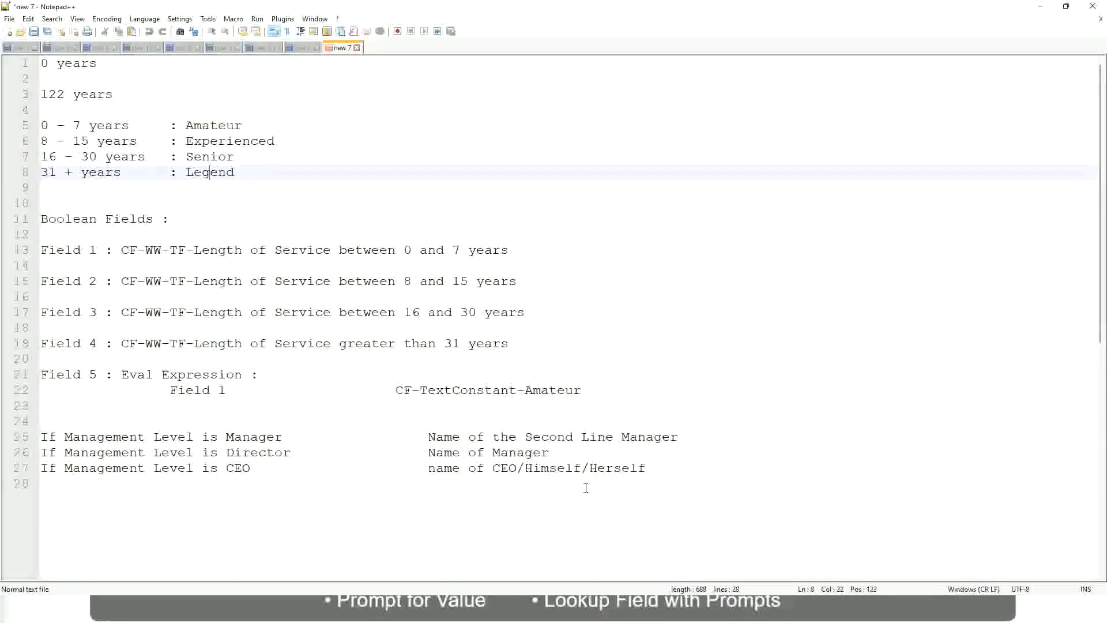
{"action": "left_click", "coordinate": [566, 468]}
{"action": "left_click", "coordinate": [535, 453]}
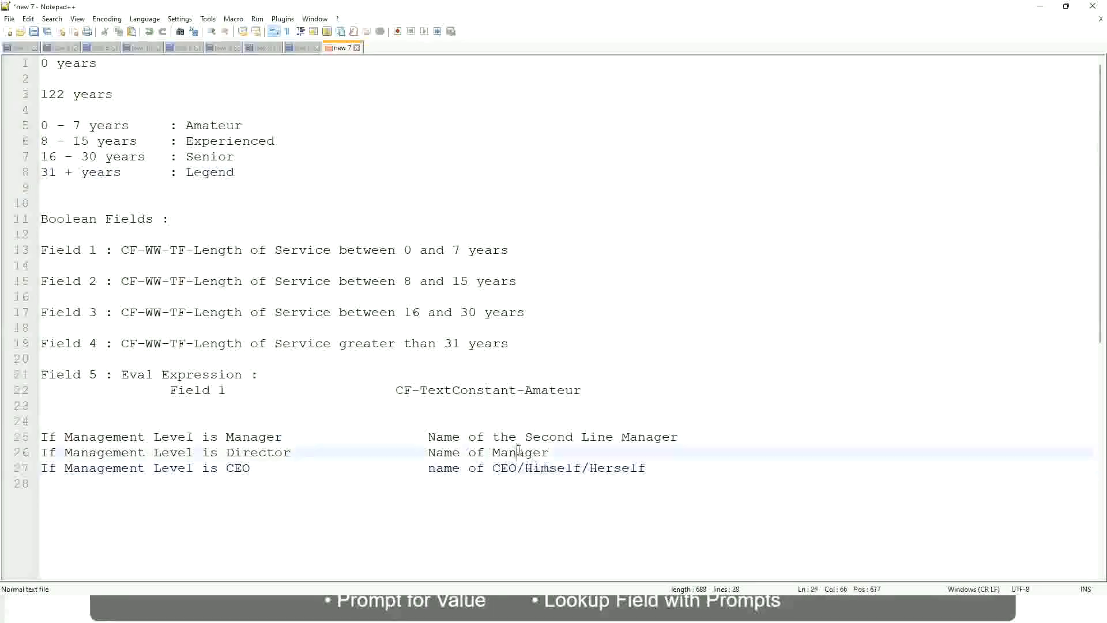
{"action": "left_click", "coordinate": [532, 436]}
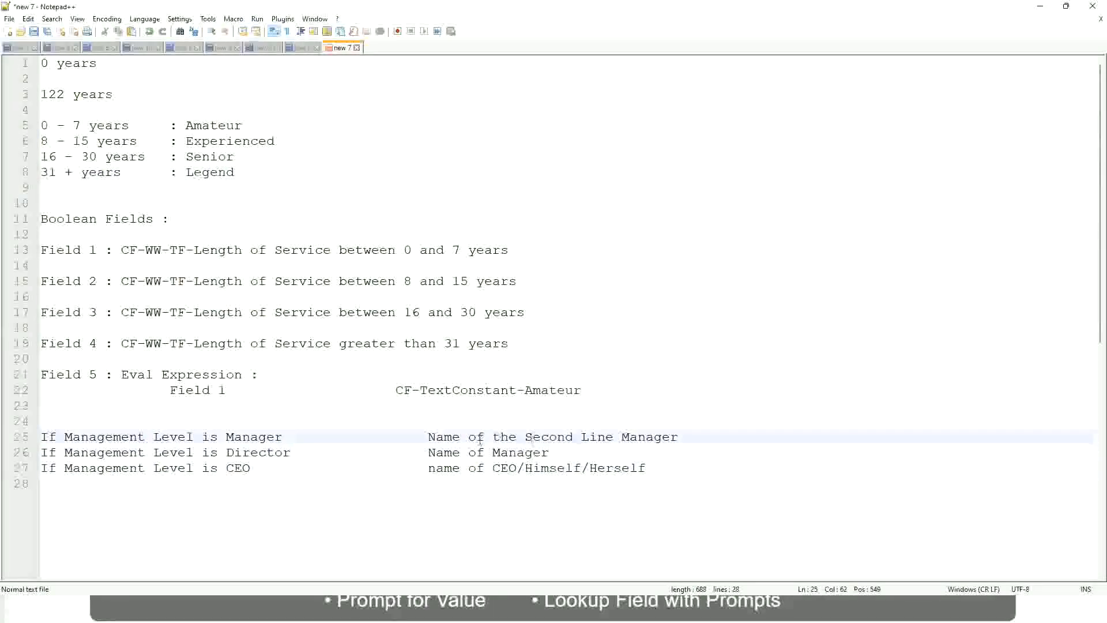
{"action": "left_click", "coordinate": [301, 458]}
{"action": "key", "text": "alt+Tab"}
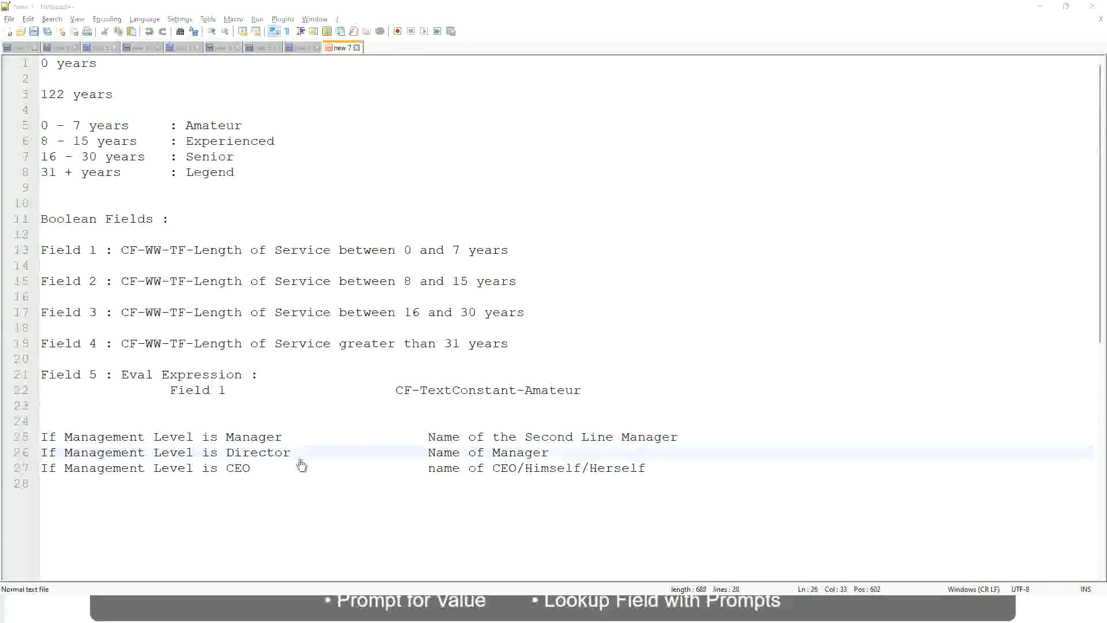
{"action": "scroll", "coordinate": [410, 199], "scroll_direction": "down", "scroll_amount": 4}
Step: Copy the CF-WW-LRB calculated field's name and close its confirmation with Done
{"action": "scroll", "coordinate": [430, 221], "scroll_direction": "up", "scroll_amount": 4}
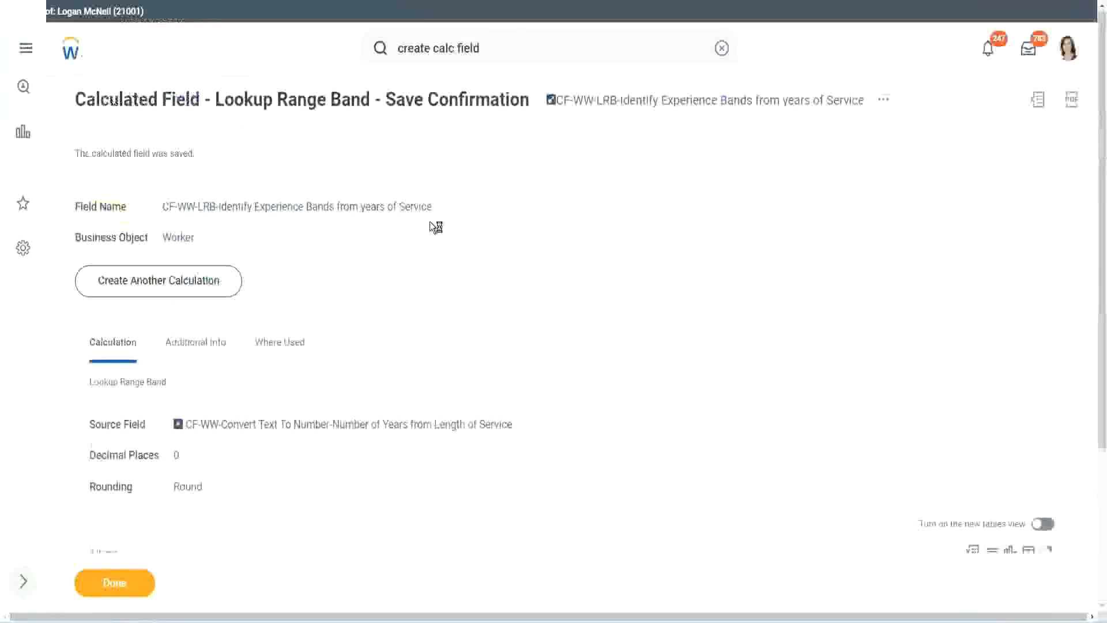
{"action": "right_click", "coordinate": [648, 107]}
{"action": "left_click", "coordinate": [685, 173]}
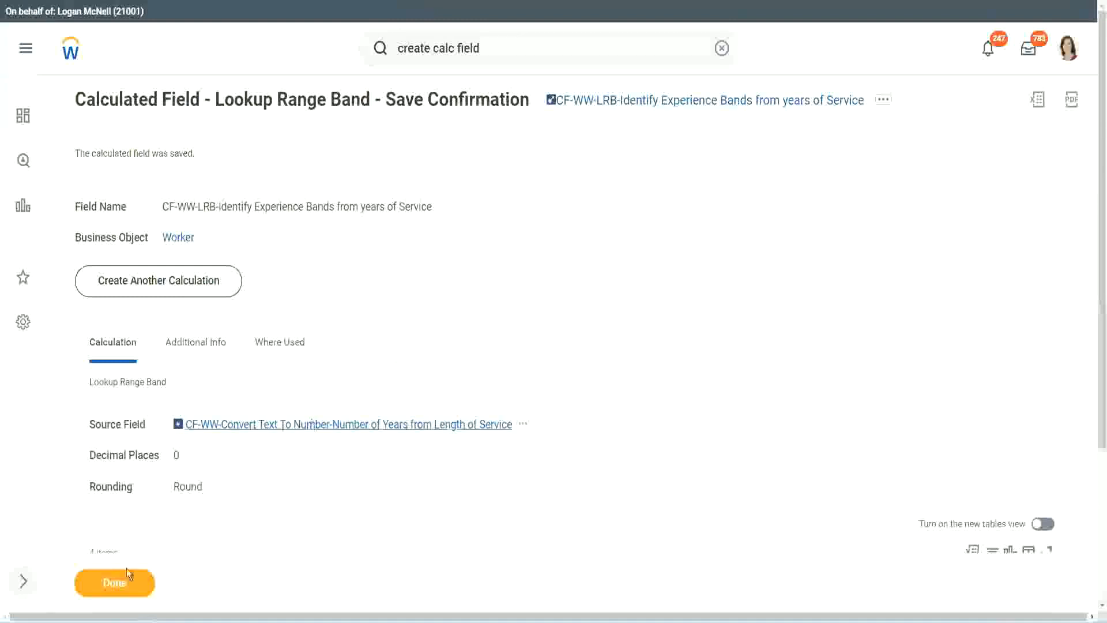
{"action": "left_click", "coordinate": [107, 588]}
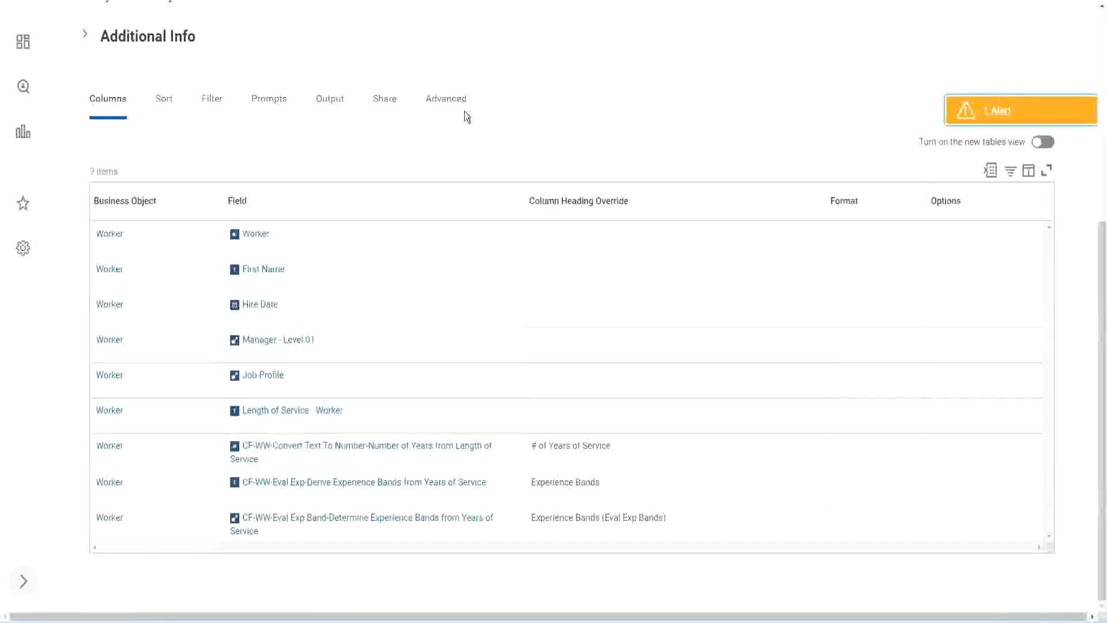
Step: Edit the WW Employee Details custom report from its related actions
{"action": "scroll", "coordinate": [479, 150], "scroll_direction": "up", "scroll_amount": 6}
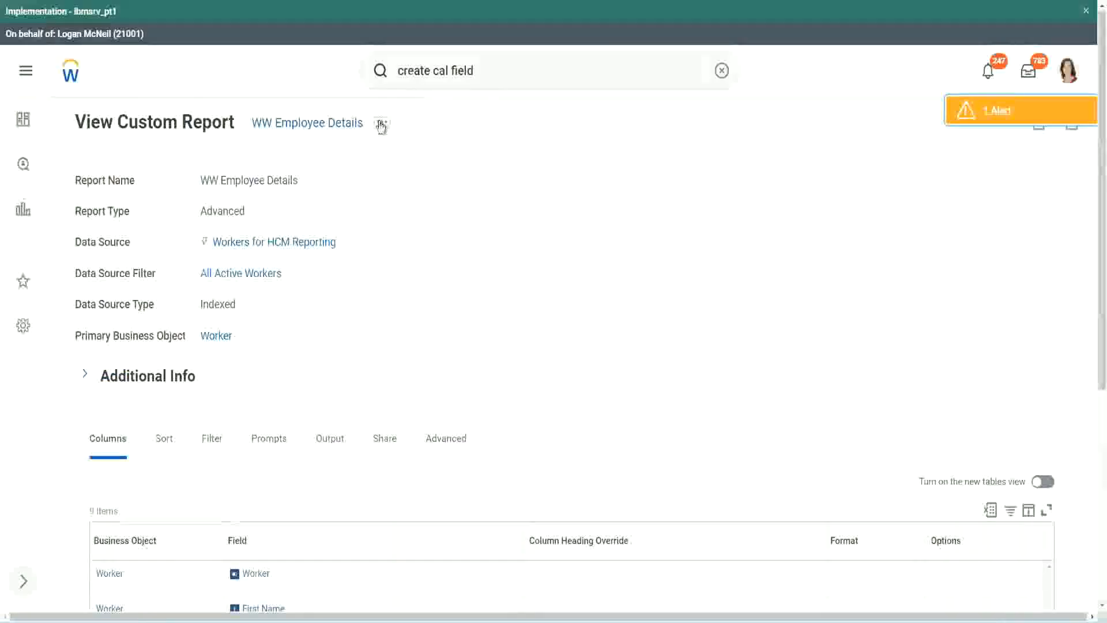
{"action": "left_click", "coordinate": [381, 125]}
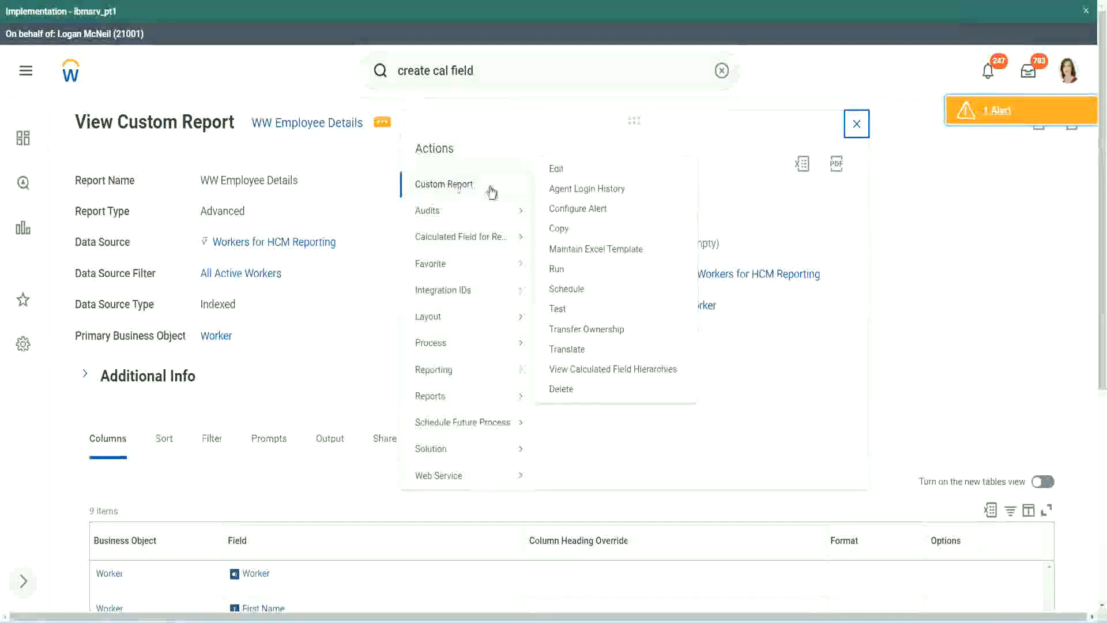
{"action": "left_click", "coordinate": [562, 170]}
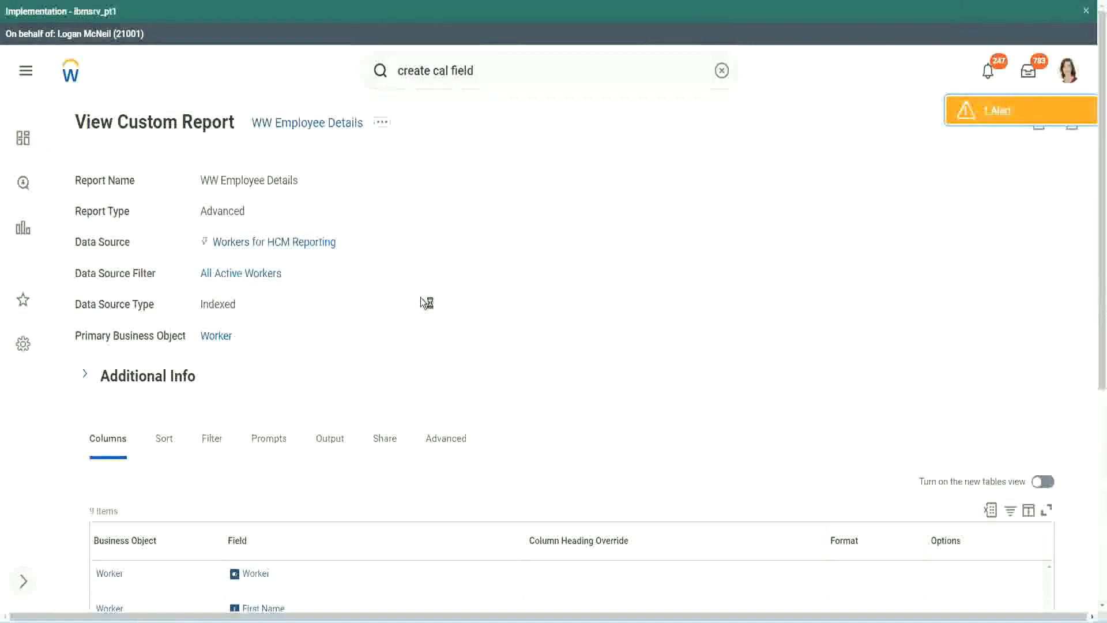
{"action": "scroll", "coordinate": [421, 299], "scroll_direction": "down", "scroll_amount": 5}
{"action": "scroll", "coordinate": [427, 304], "scroll_direction": "down", "scroll_amount": 2}
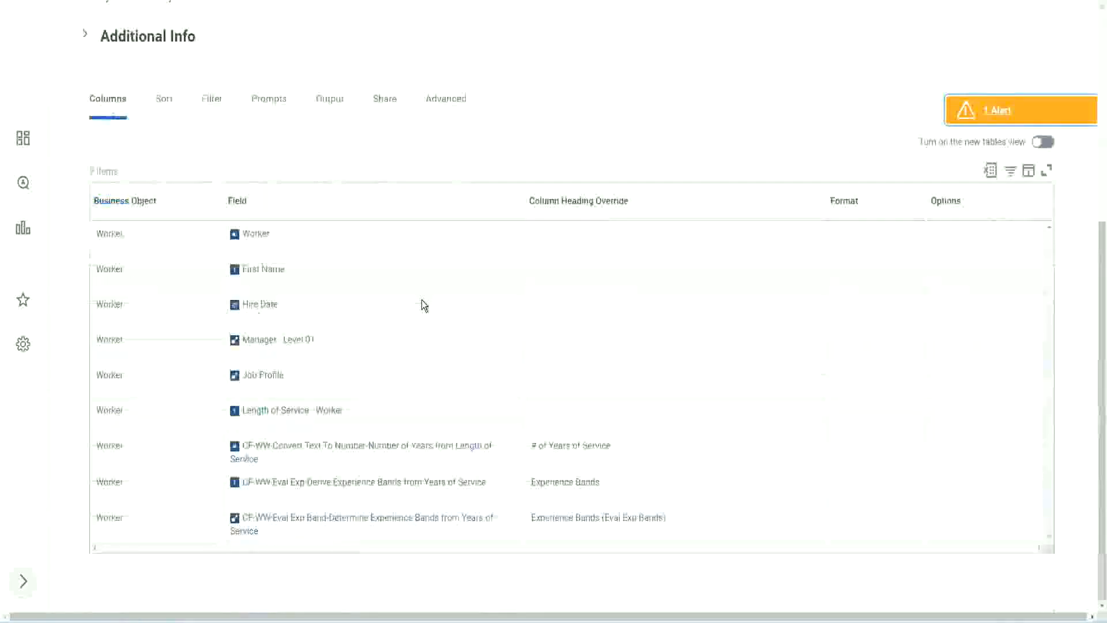
Step: Add a column for the pasted CF-WW-LRB field headed 'Experience Bands (LRB)' and confirm with OK
{"action": "scroll", "coordinate": [415, 323], "scroll_direction": "down", "scroll_amount": 5}
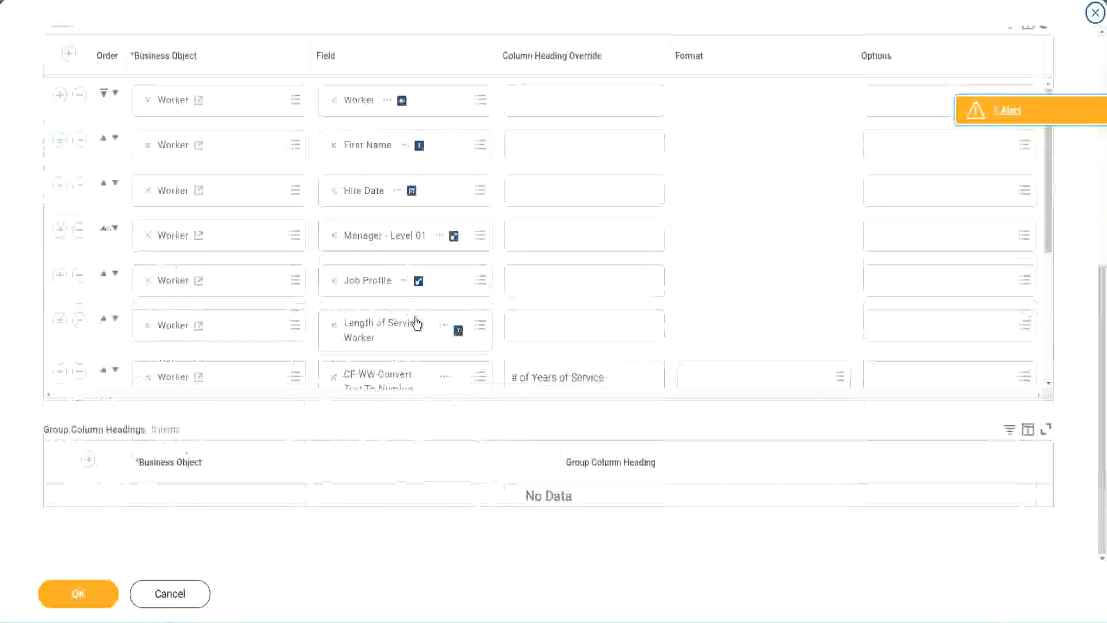
{"action": "scroll", "coordinate": [255, 335], "scroll_direction": "down", "scroll_amount": 3}
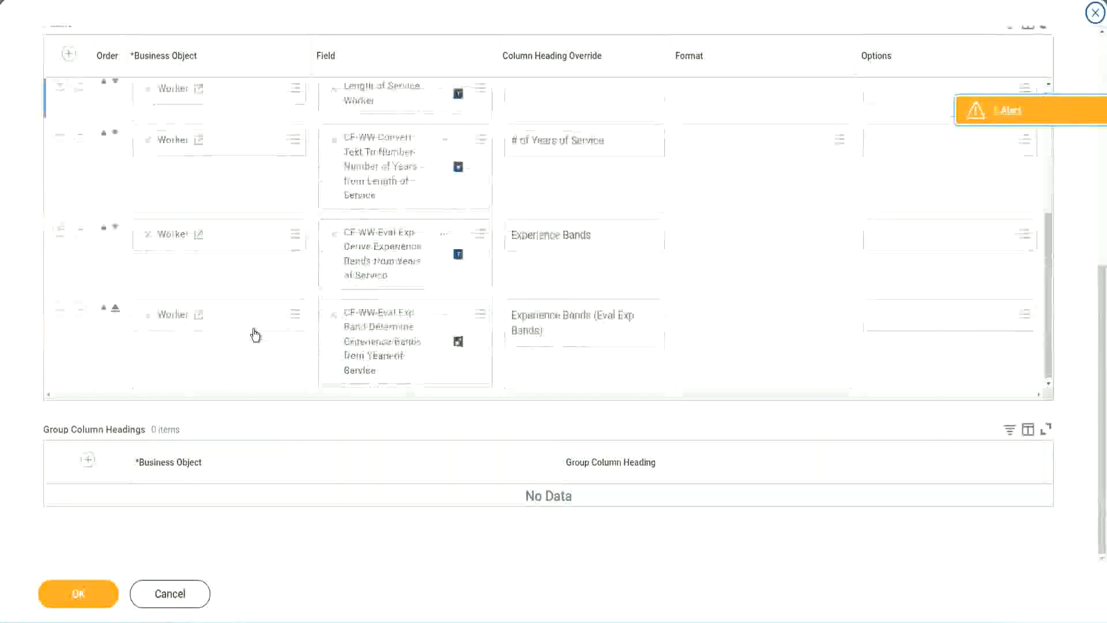
{"action": "left_click", "coordinate": [59, 310]}
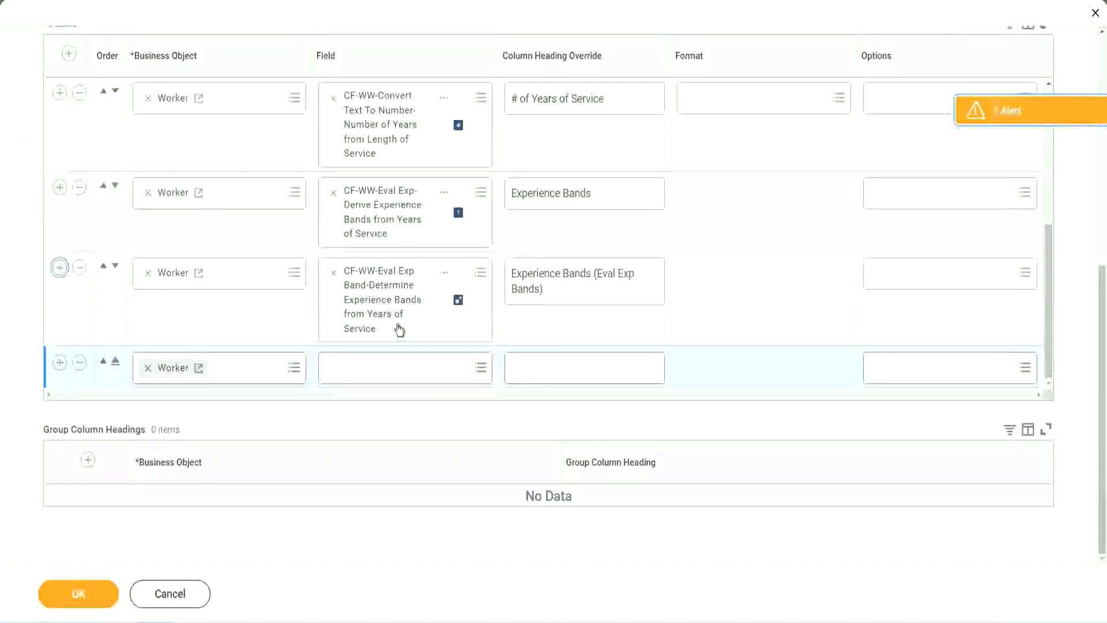
{"action": "left_click", "coordinate": [376, 367]}
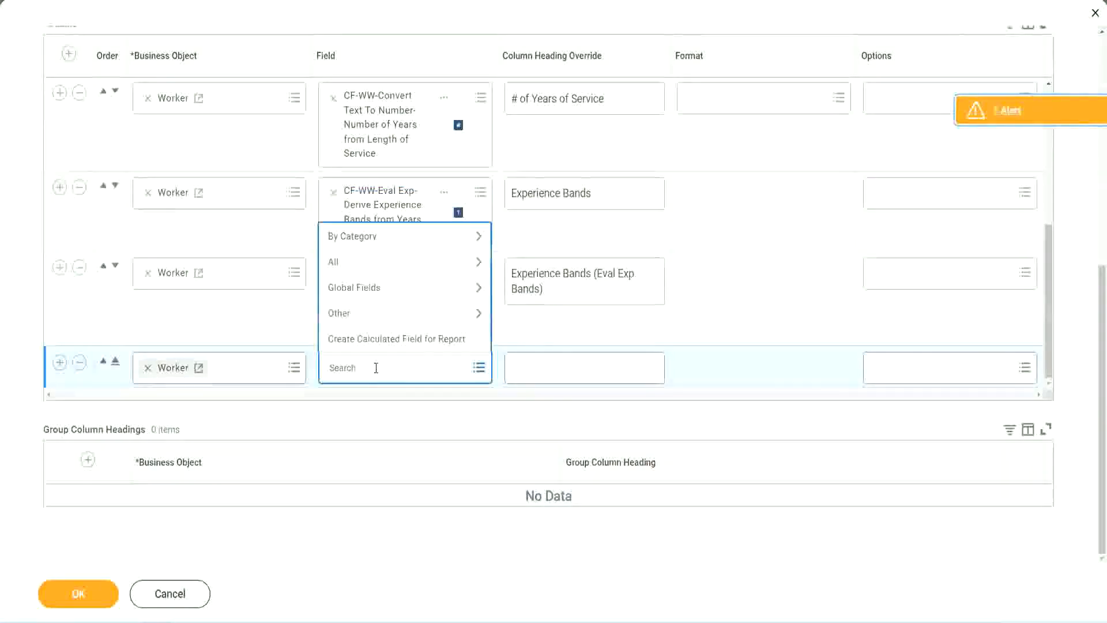
{"action": "key", "text": "ctrl+v"}
{"action": "key", "text": "Return"}
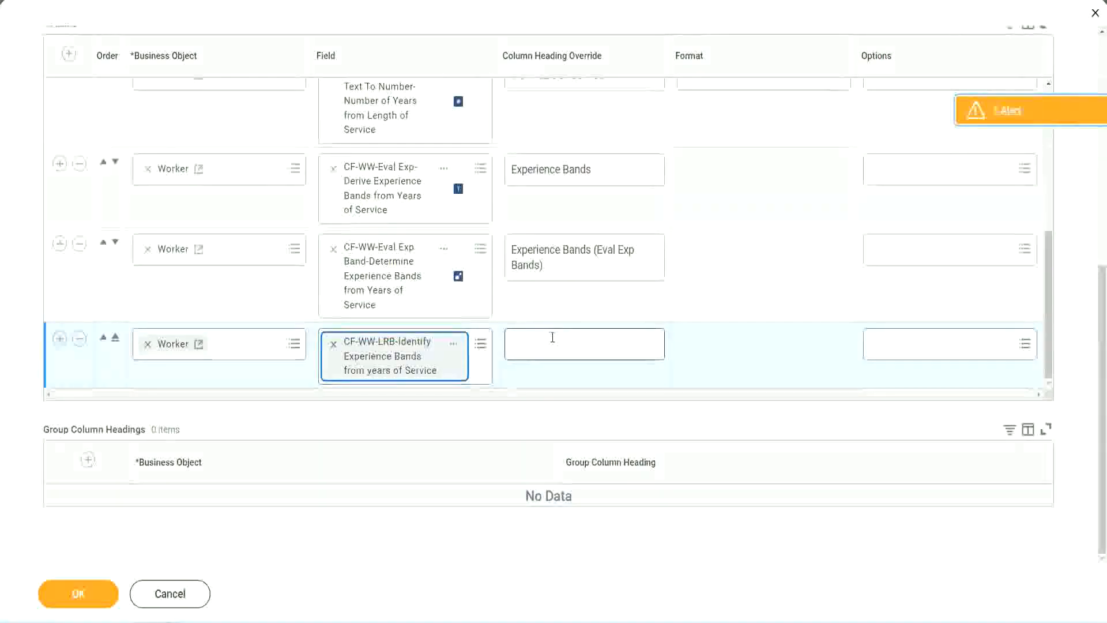
{"action": "left_click", "coordinate": [553, 338]}
{"action": "type", "text": "Ex"}
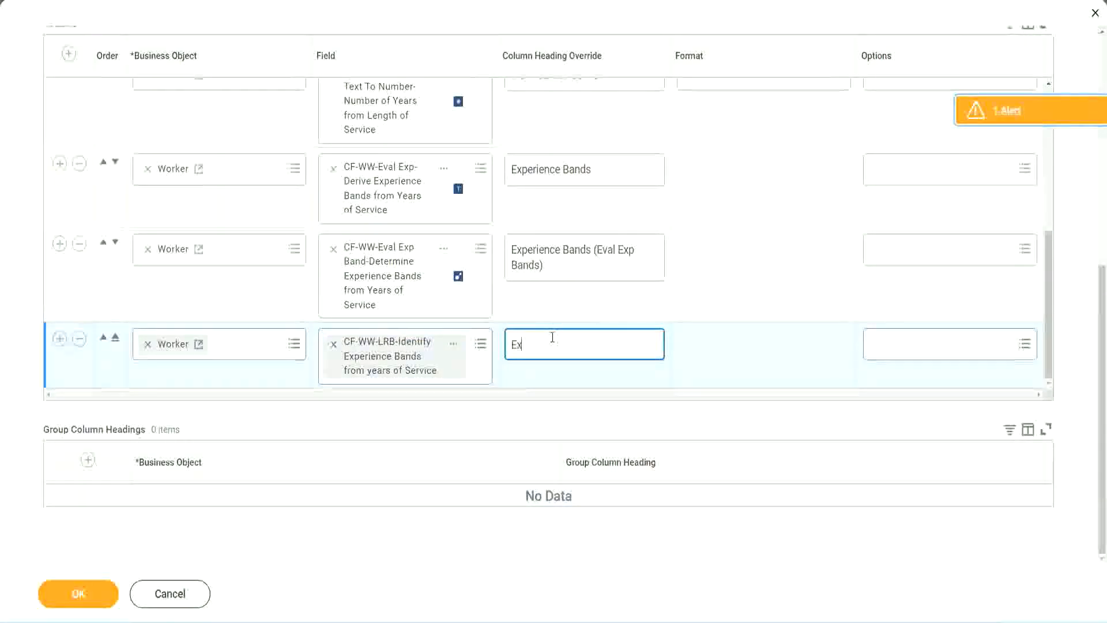
{"action": "type", "text": "perienc"}
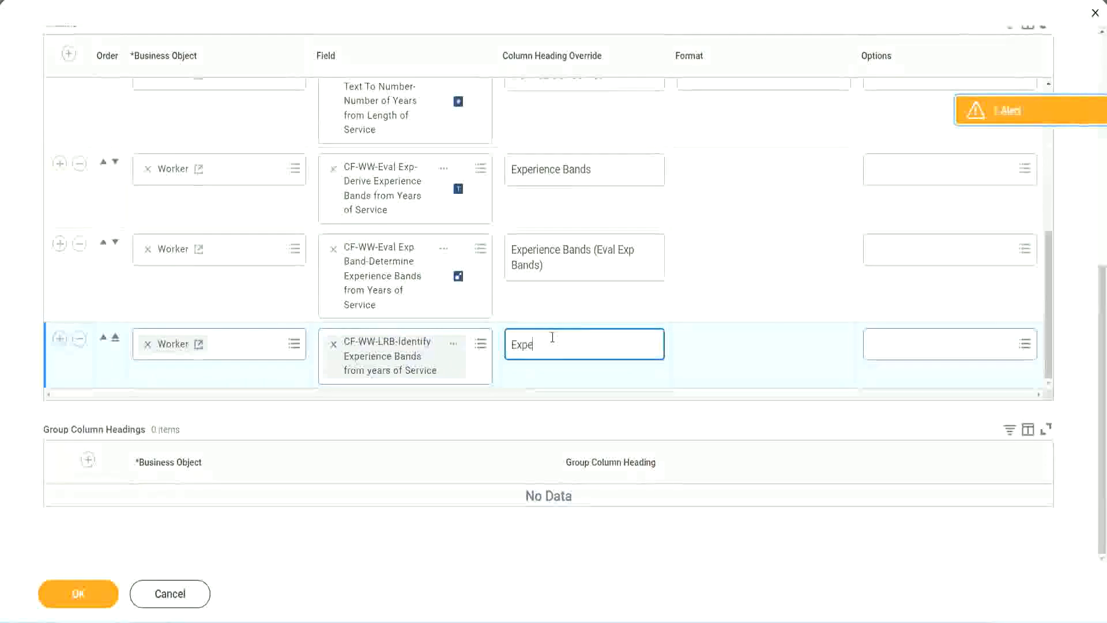
{"action": "key", "text": "BackSpace"}
{"action": "key", "text": "BackSpace"}
{"action": "key", "text": "BackSpace"}
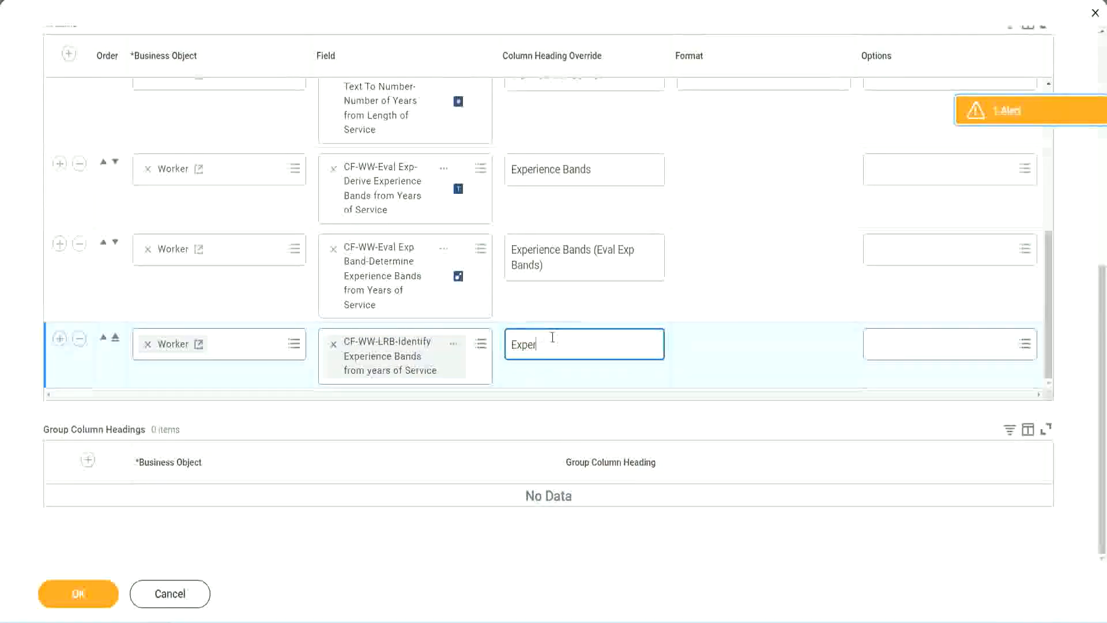
{"action": "type", "text": "ence Band"}
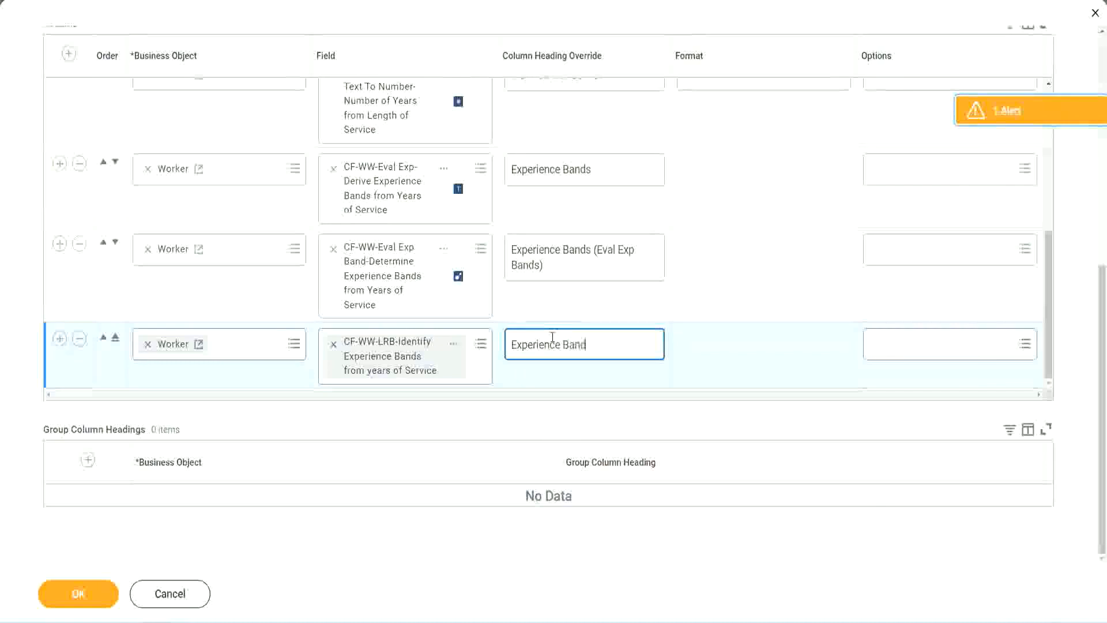
{"action": "type", "text": "s (LRB)"}
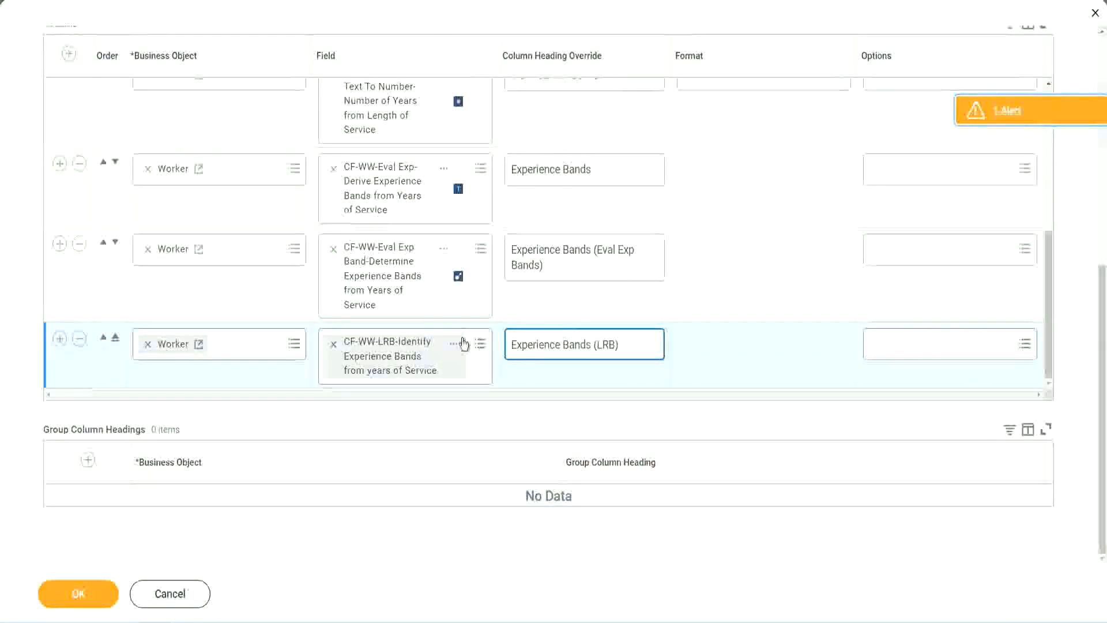
{"action": "left_click", "coordinate": [97, 603]}
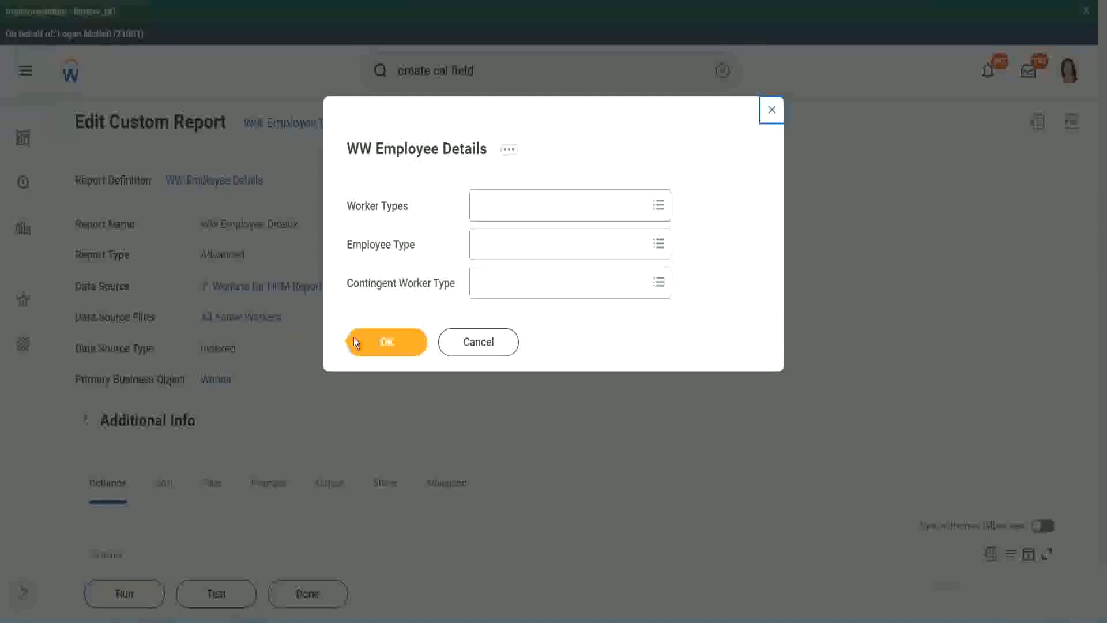
Step: Run WW Employee Details with Worker Types, Employee Type and Contingent Worker Type left blank
{"action": "left_click", "coordinate": [392, 346]}
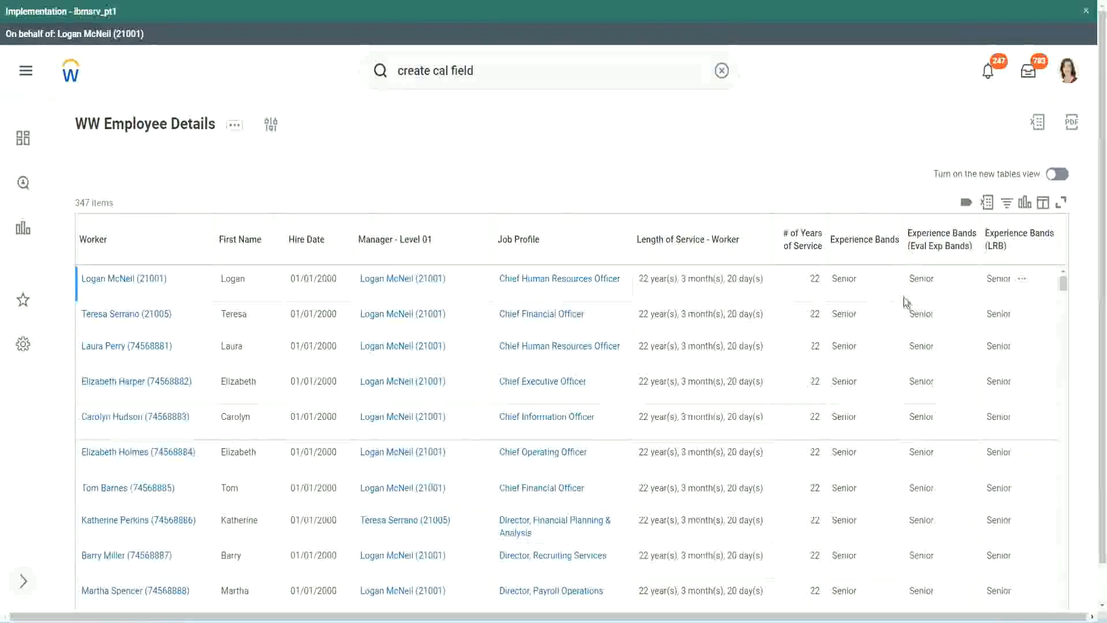
{"action": "double_click", "coordinate": [847, 279]}
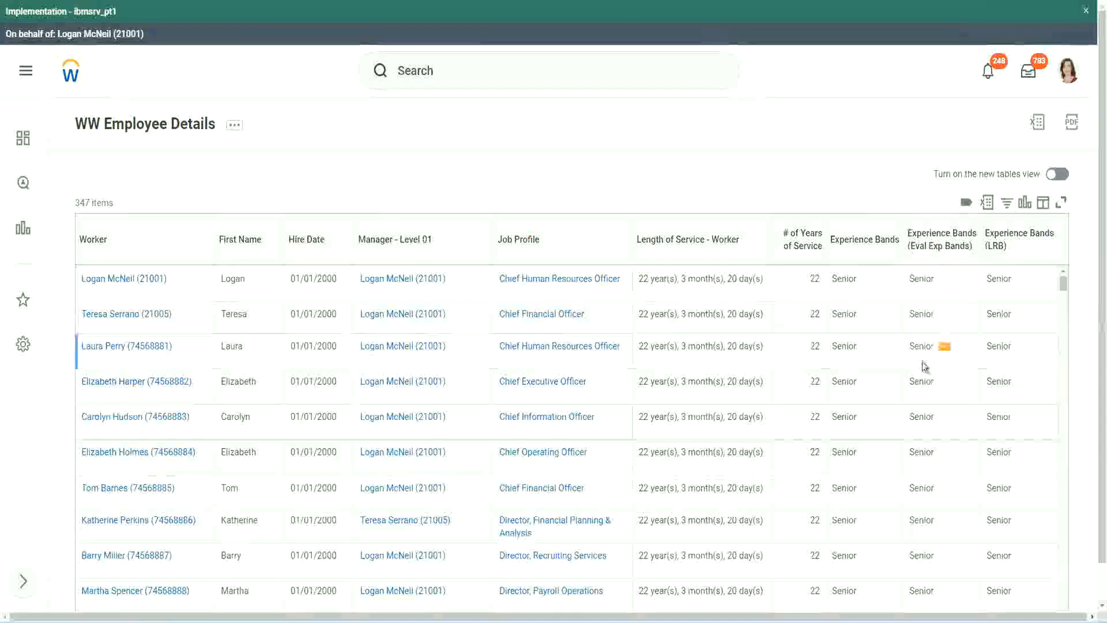
{"action": "scroll", "coordinate": [921, 362], "scroll_direction": "down", "scroll_amount": 10}
{"action": "scroll", "coordinate": [916, 391], "scroll_direction": "down", "scroll_amount": 3}
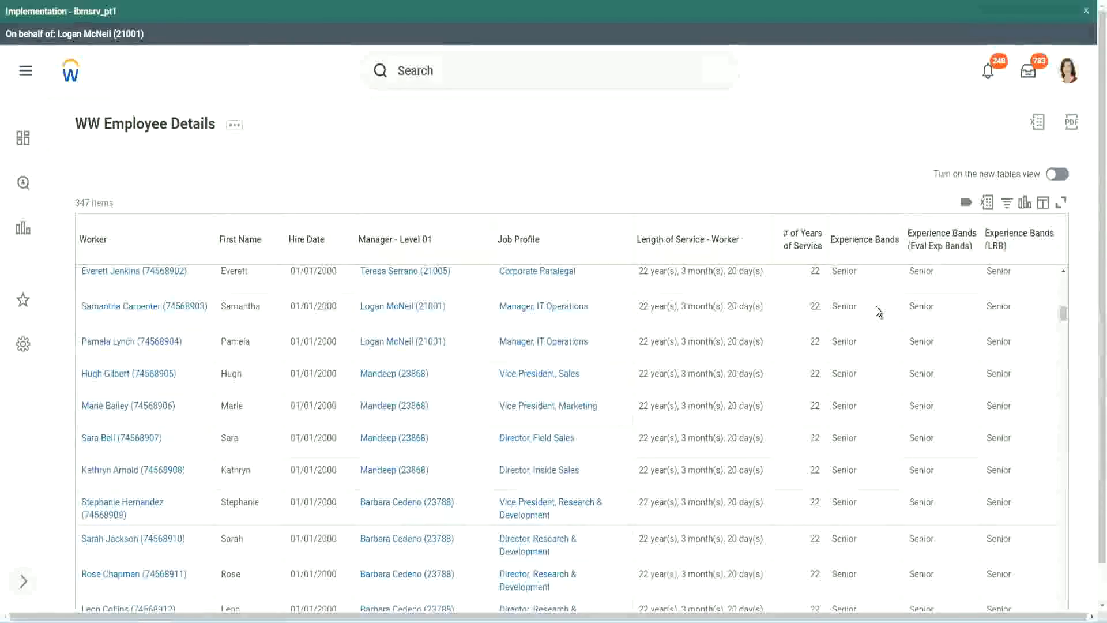
{"action": "scroll", "coordinate": [867, 468], "scroll_direction": "down", "scroll_amount": 3}
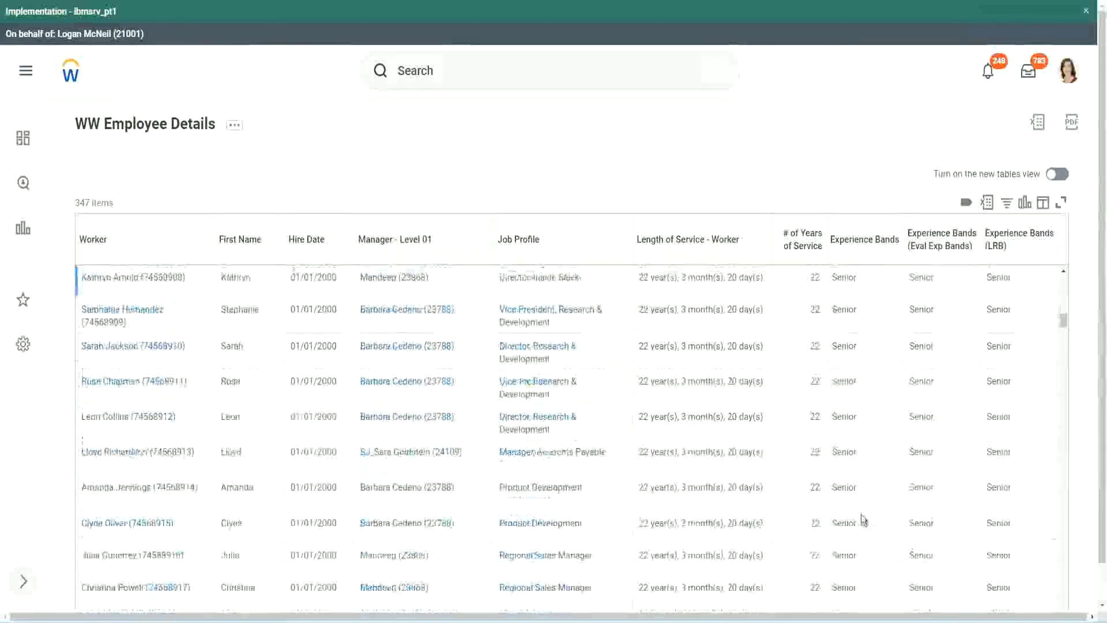
{"action": "scroll", "coordinate": [866, 410], "scroll_direction": "down", "scroll_amount": 1}
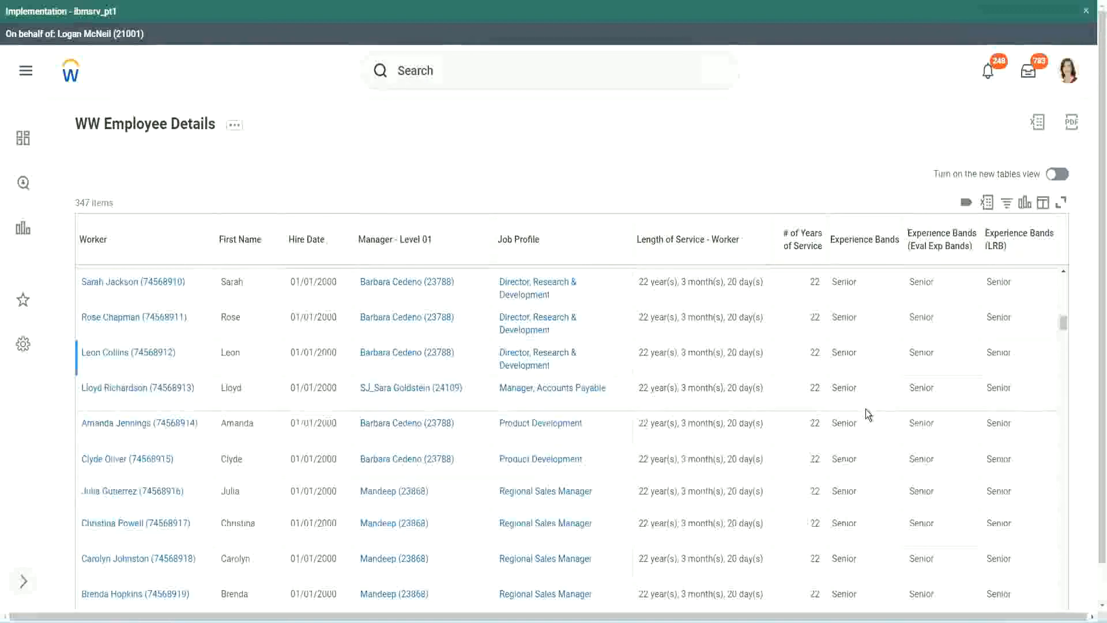